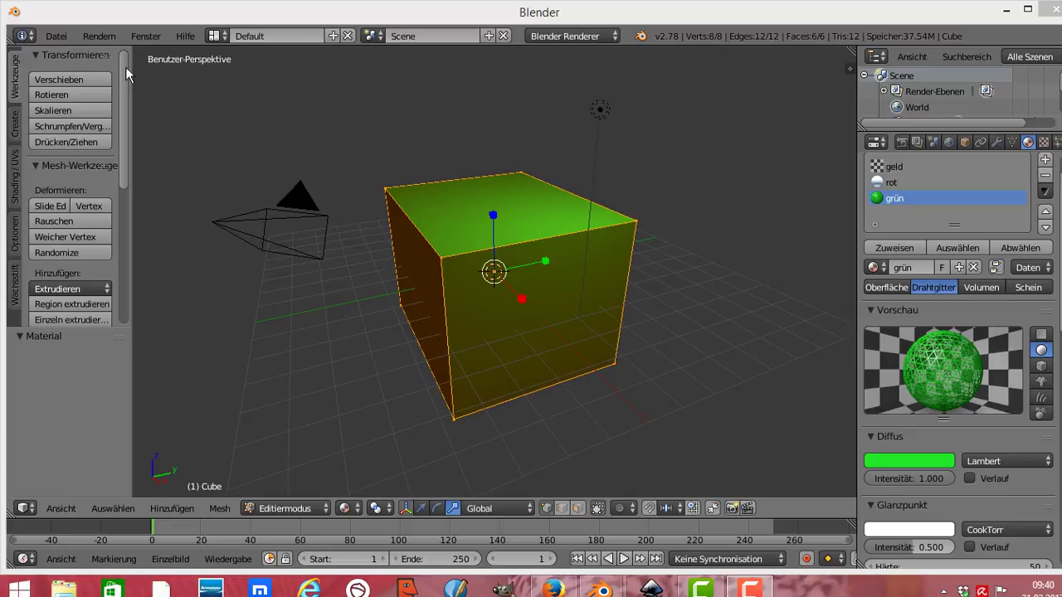
Step: Discard the green-material scene and reload the default start-up scene with its grey cube
click(57, 36)
click(73, 53)
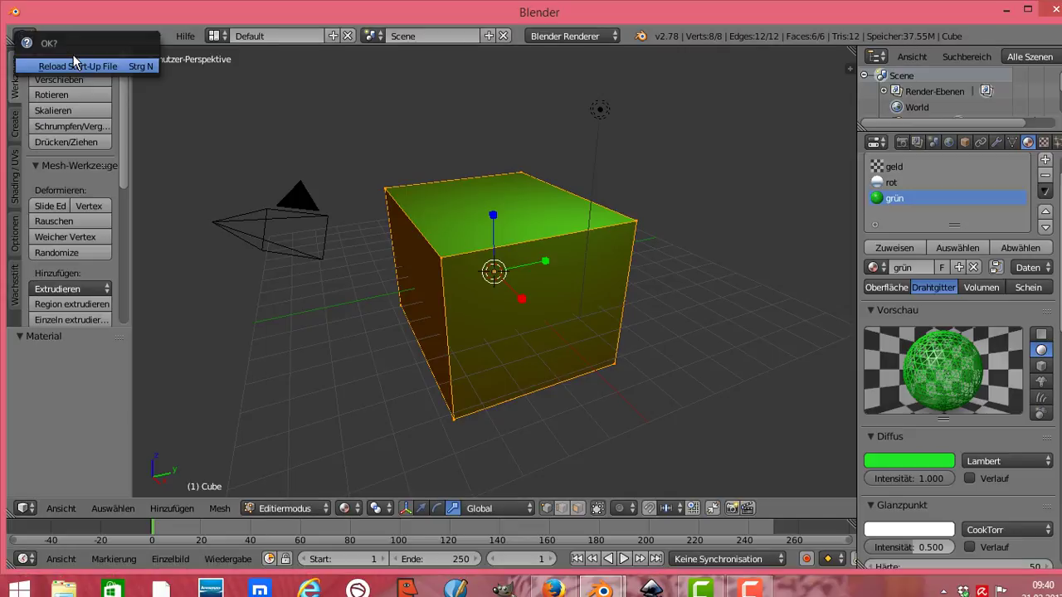
click(78, 63)
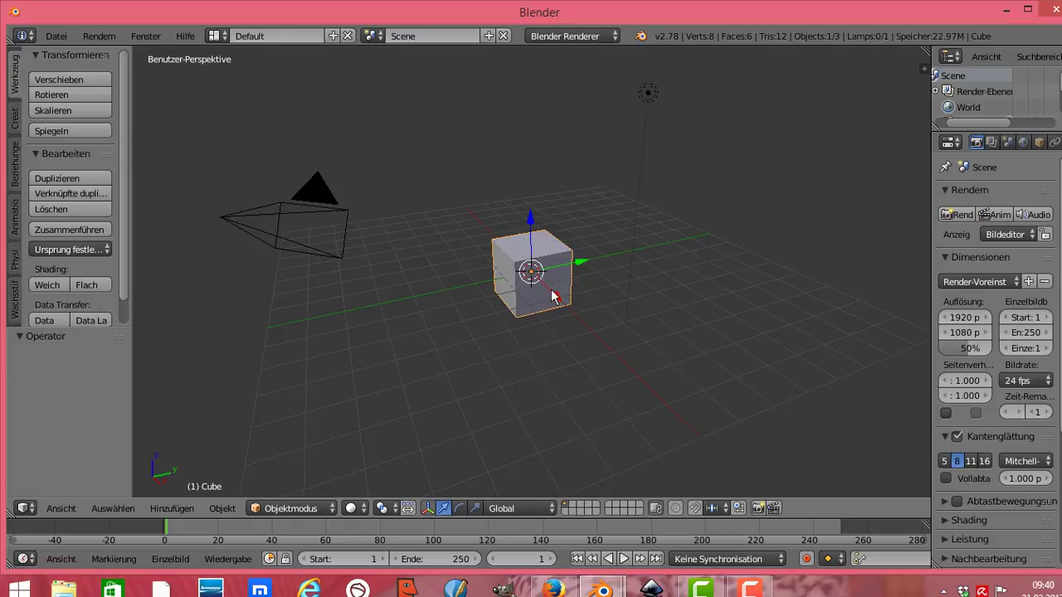
Step: Resize the cube with the X, Y and Z scale handles to 0.761, and widen the Properties area
click(476, 507)
drag(583, 262, 722, 236)
drag(562, 298, 547, 264)
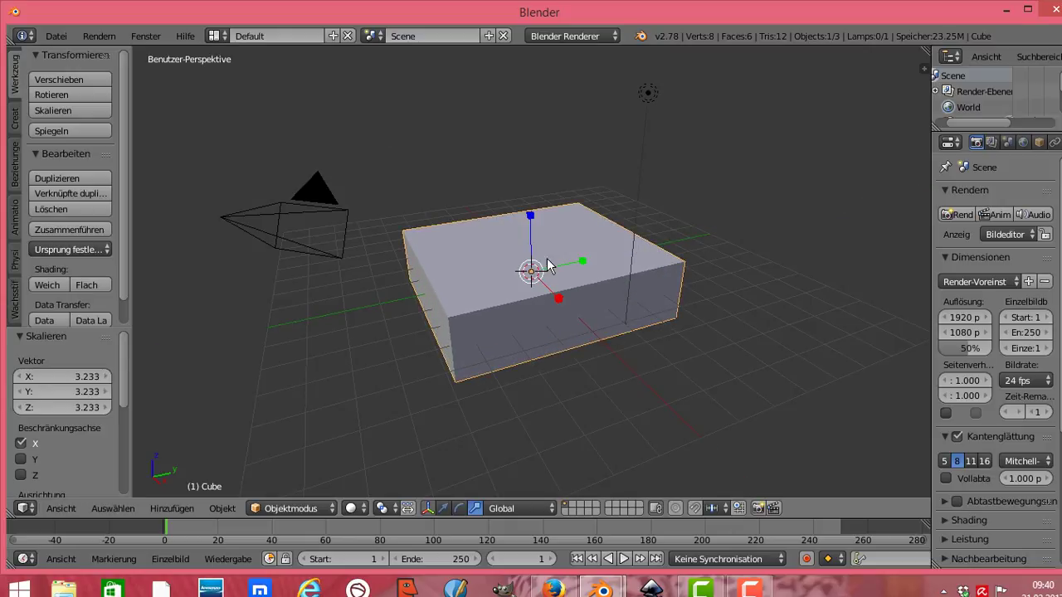
mouse_move(531, 218)
mouse_down()
mouse_move(503, 87)
mouse_move(506, 98)
mouse_up()
drag(582, 261, 562, 304)
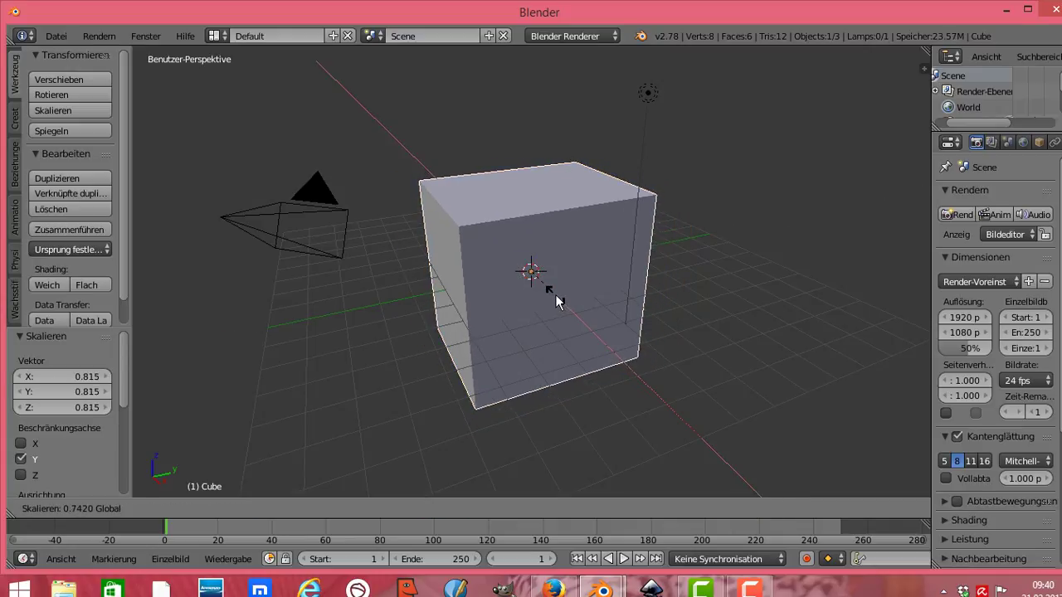
drag(531, 214, 539, 237)
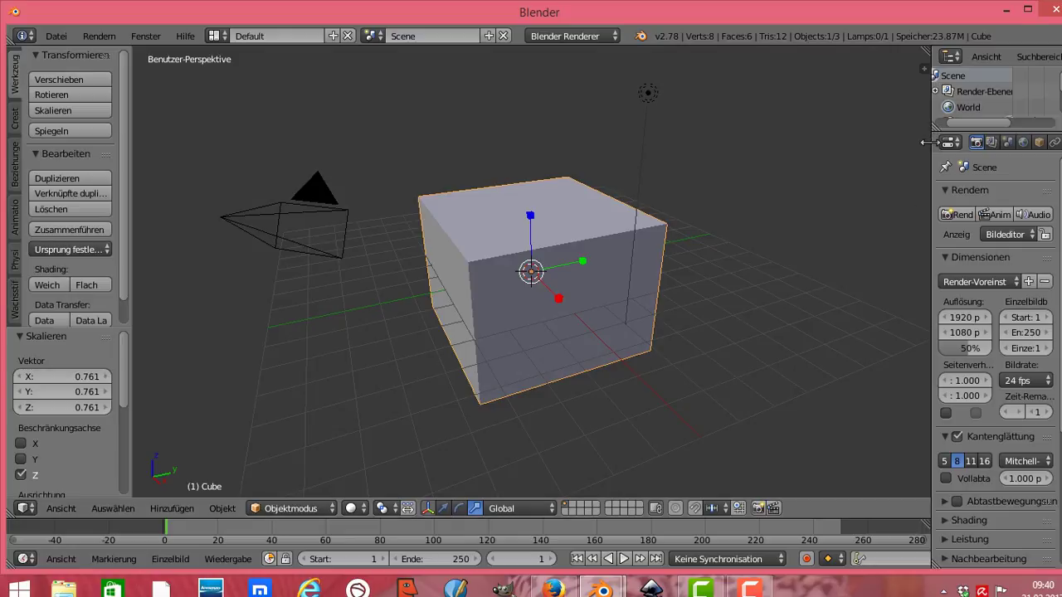
drag(932, 144, 868, 145)
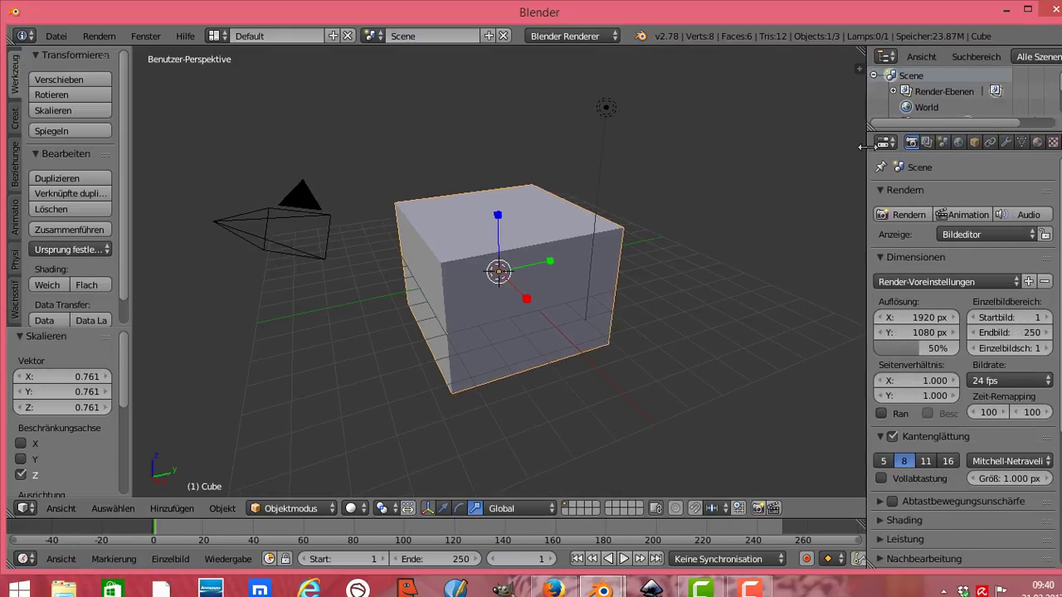
click(1036, 143)
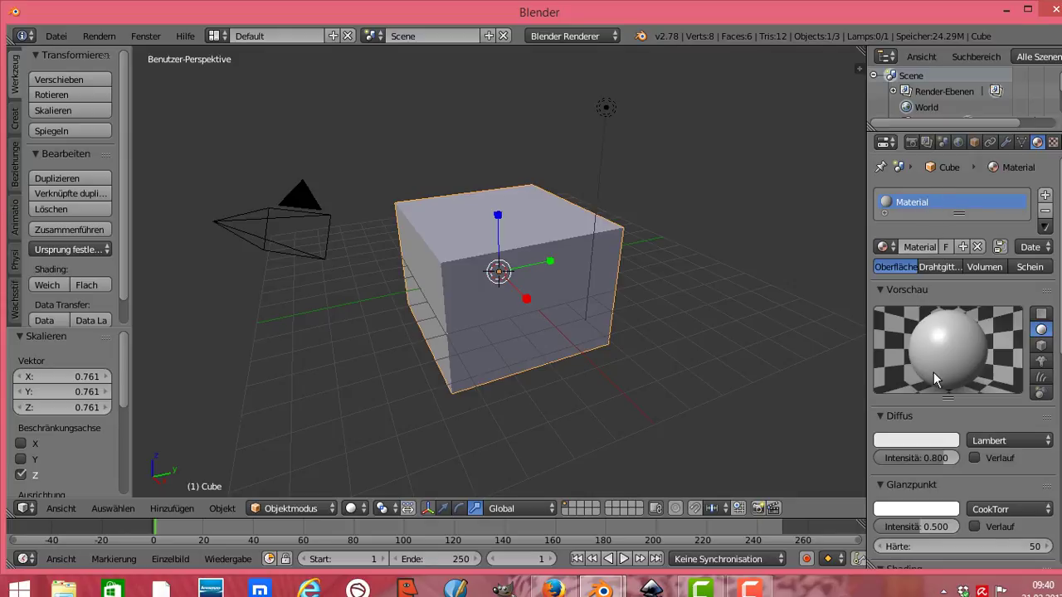
Step: Set the cube material's diffuse colour to cyan
click(924, 440)
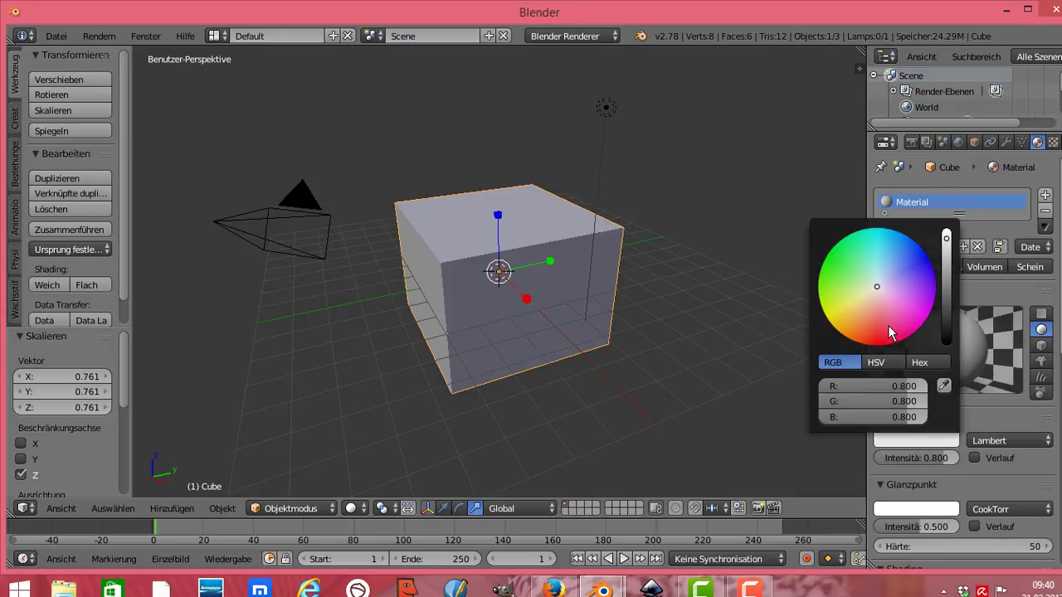
click(946, 237)
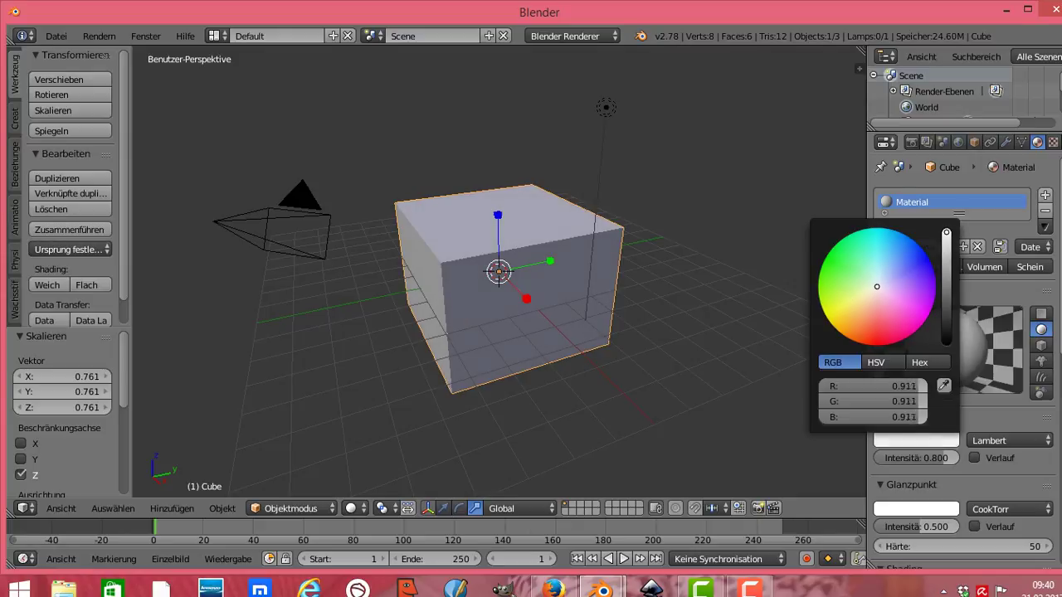
click(876, 236)
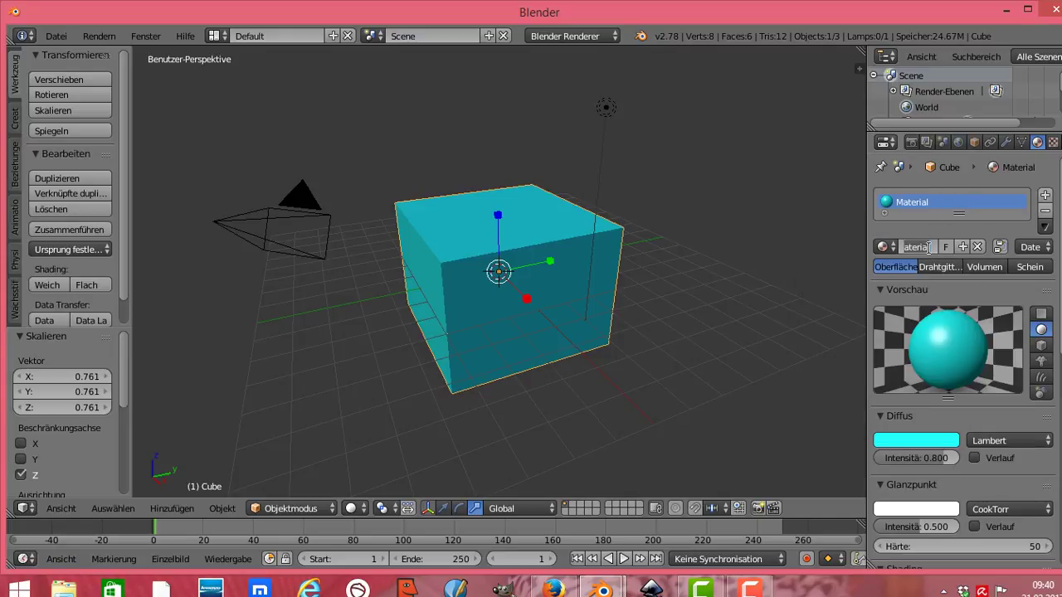
Step: Rename the material to 'türkis' and add a second, empty material slot
key(BackSpace)
text(bl)
text(a)
key(BackSpace)
text(türkis)
key(Return)
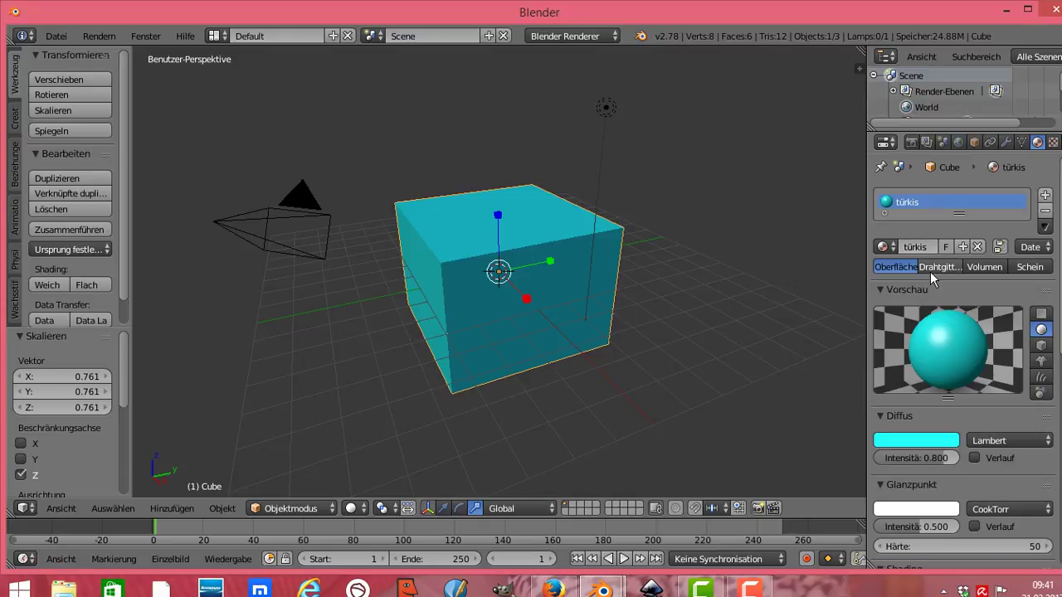
click(1044, 195)
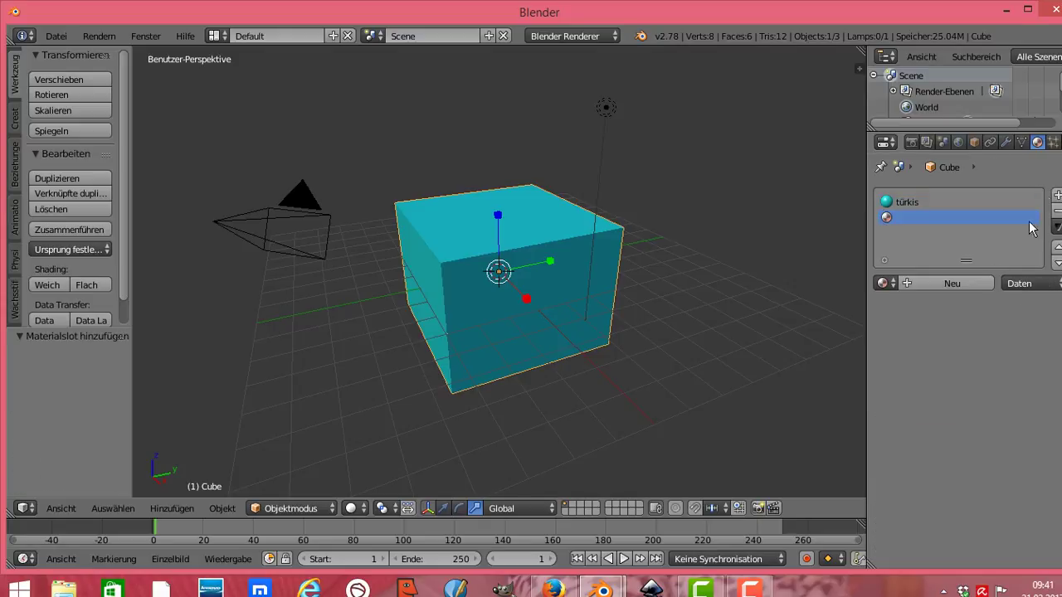
Step: Create a new material named 'geld' with a golden yellow-orange diffuse colour
click(958, 283)
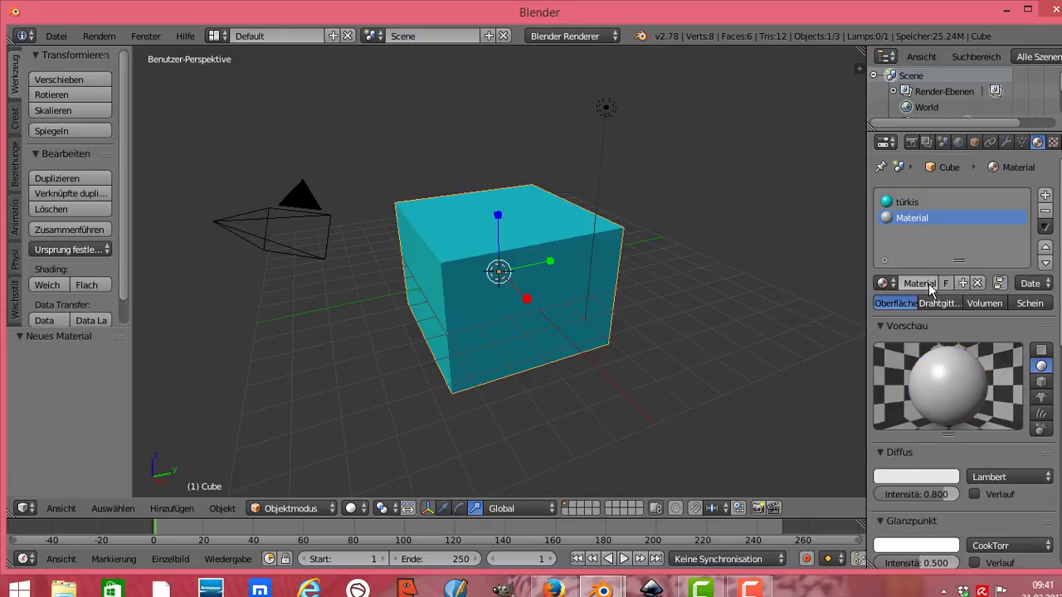
click(929, 284)
key(BackSpace)
text(geld)
key(Return)
click(921, 477)
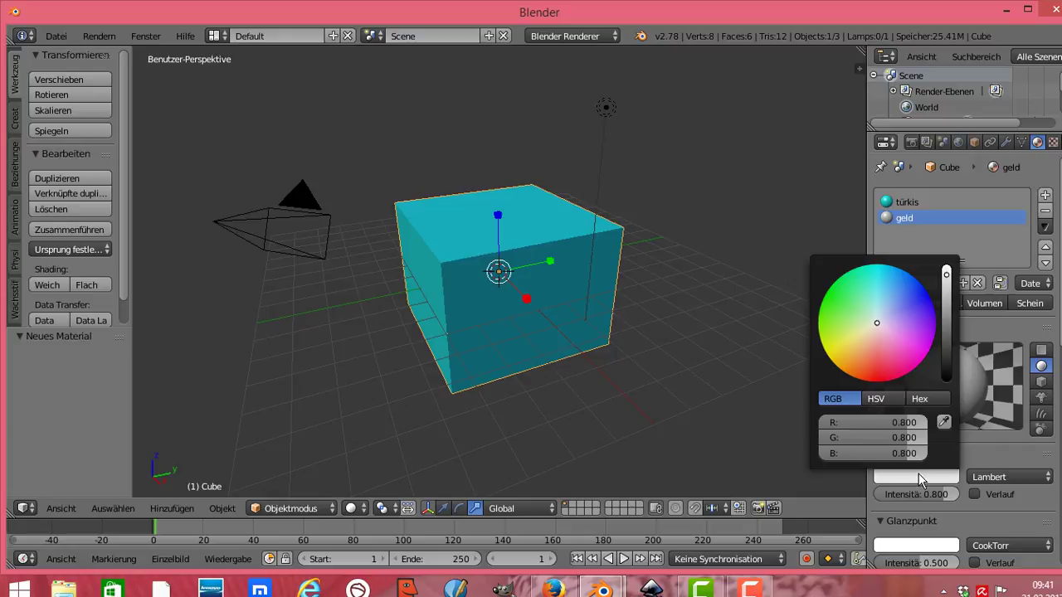
click(852, 373)
click(844, 370)
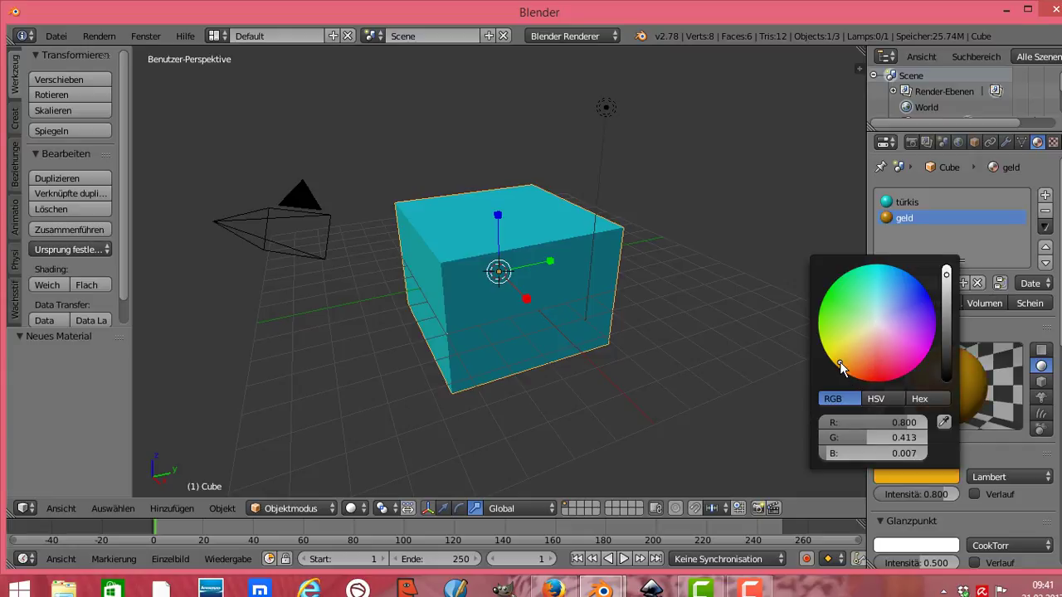
Step: Add a third slot holding a new green material named 'grün'
click(1049, 195)
click(974, 283)
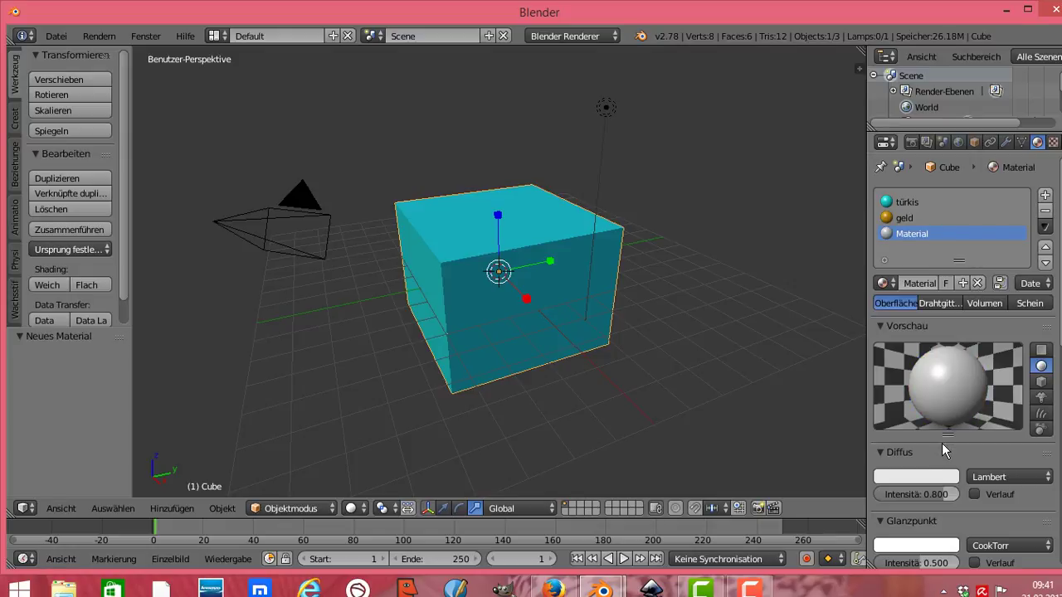
click(905, 480)
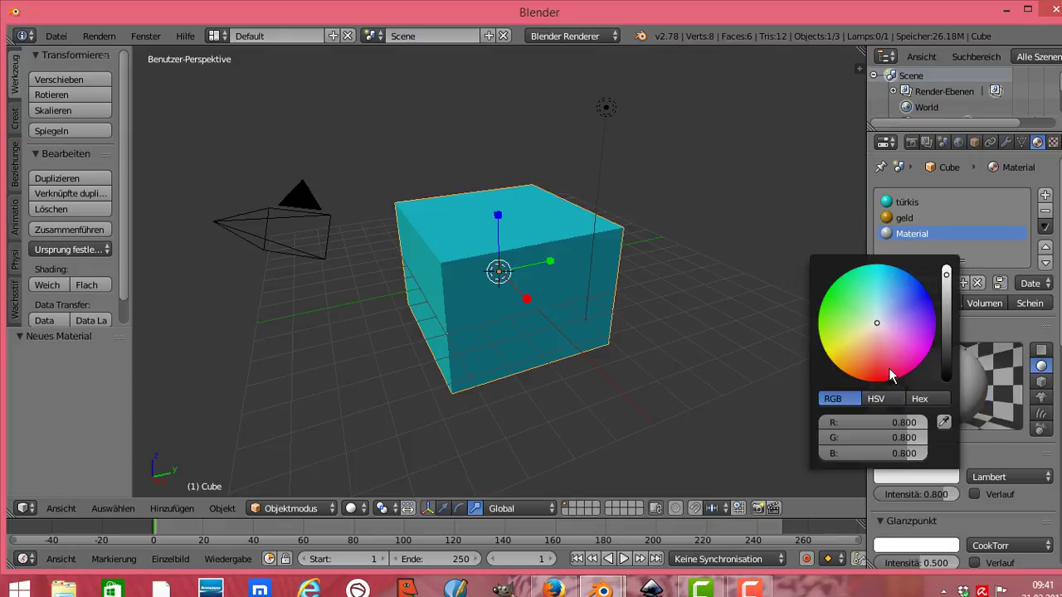
click(913, 304)
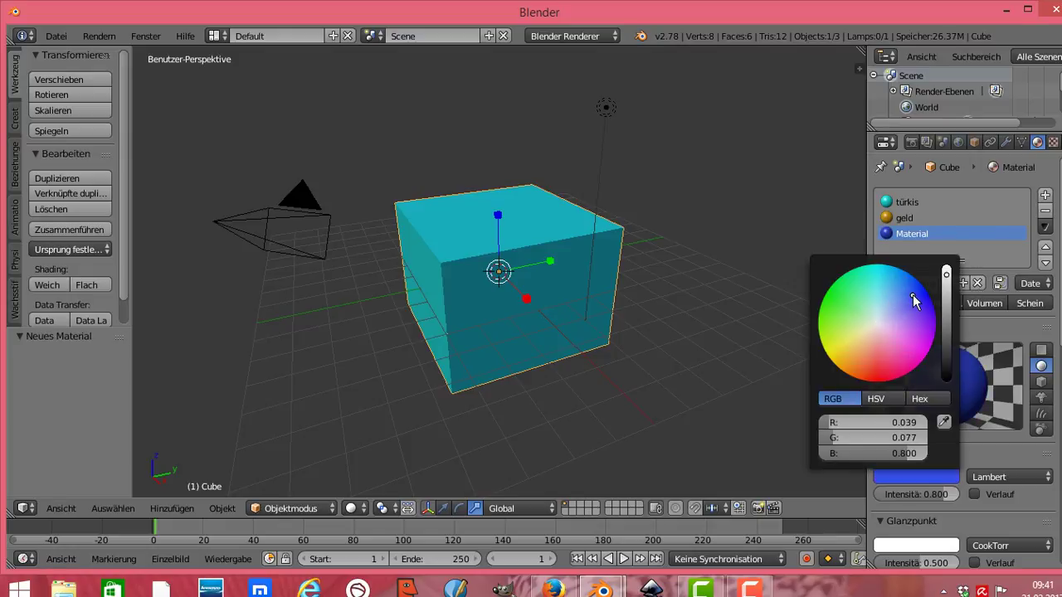
click(829, 313)
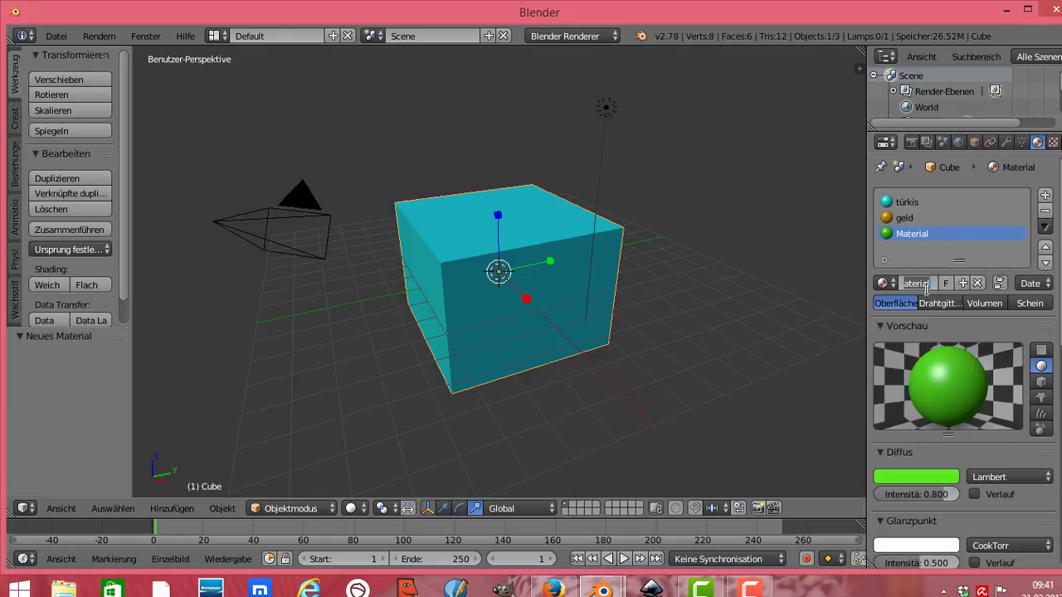
key(BackSpace)
text(grün)
key(Return)
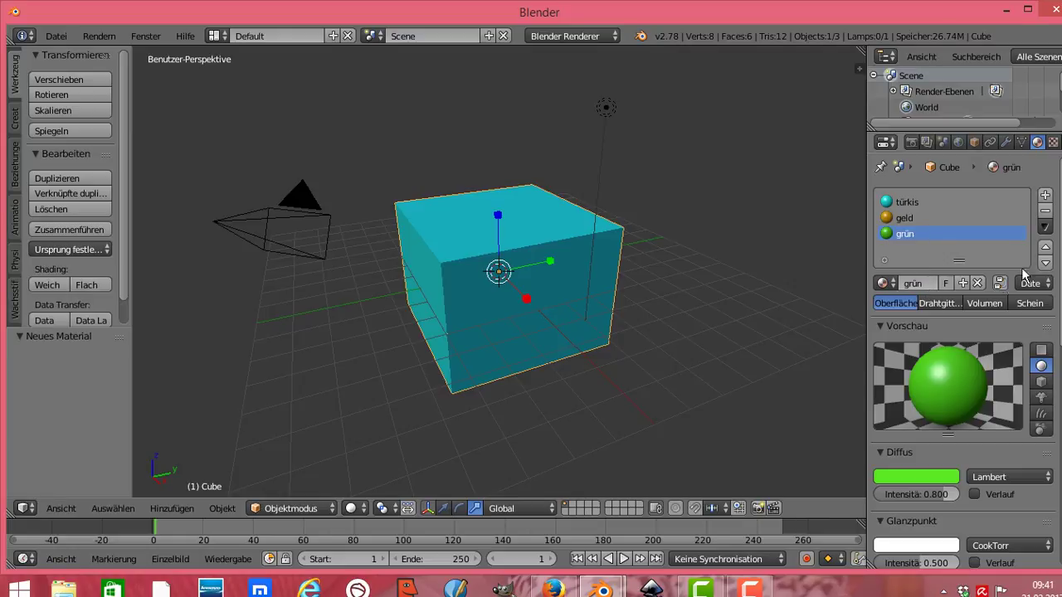
Step: Add a fourth slot holding a new red material named 'rot'
click(1045, 196)
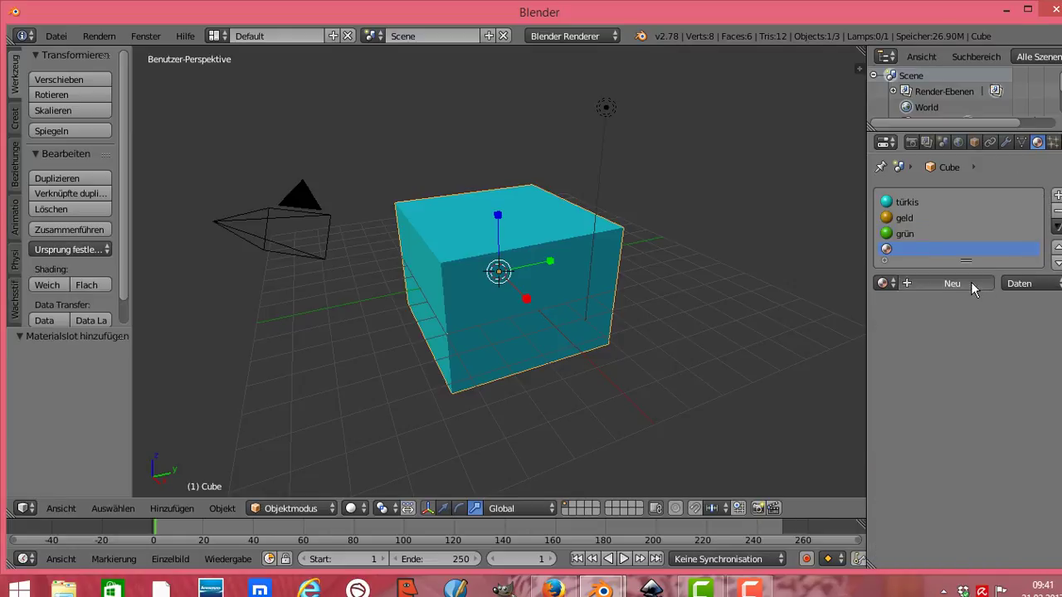
click(970, 282)
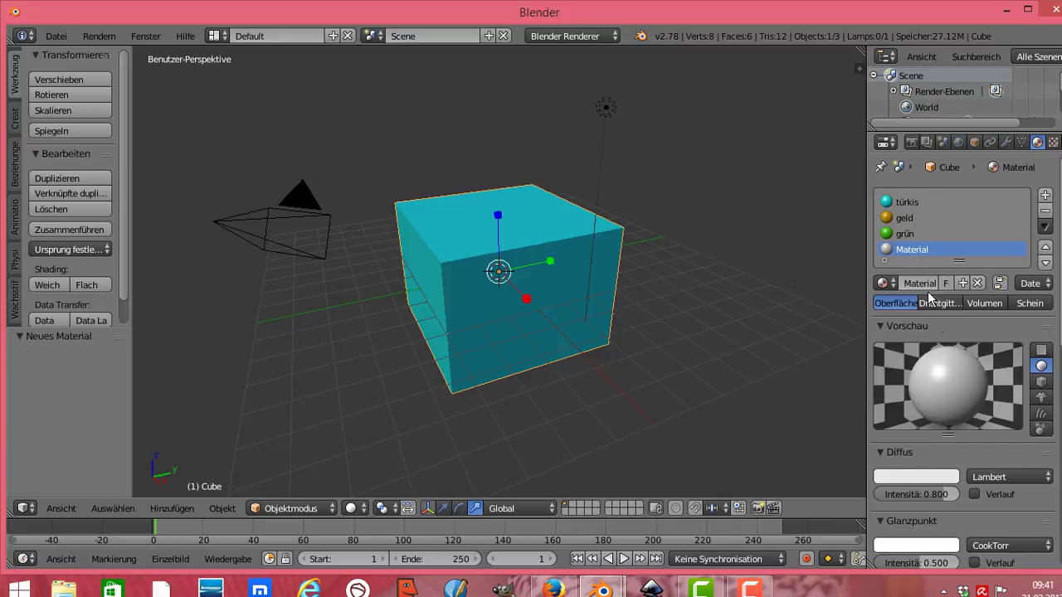
click(916, 477)
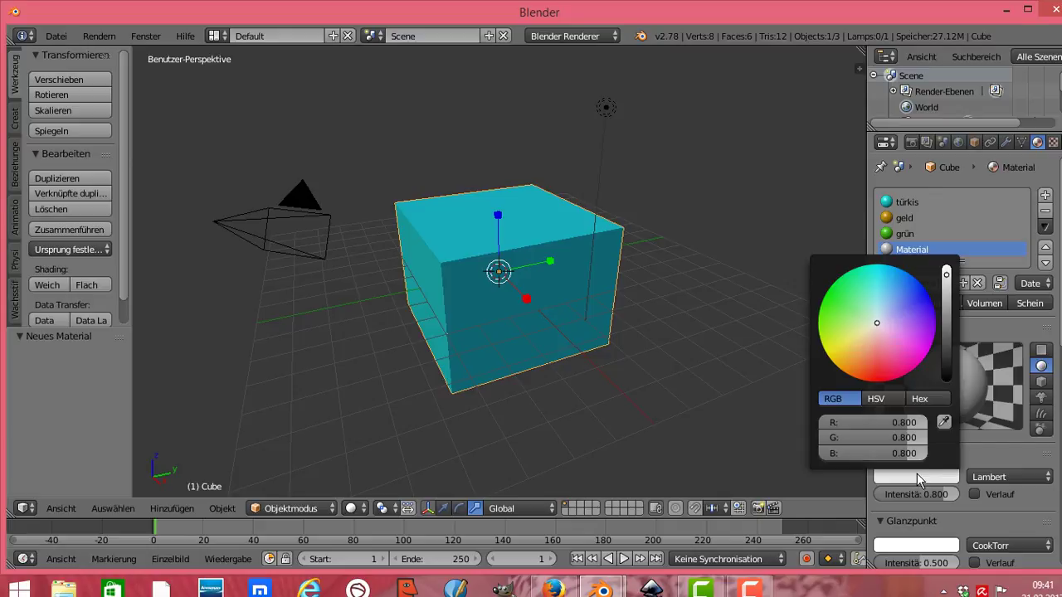
click(884, 374)
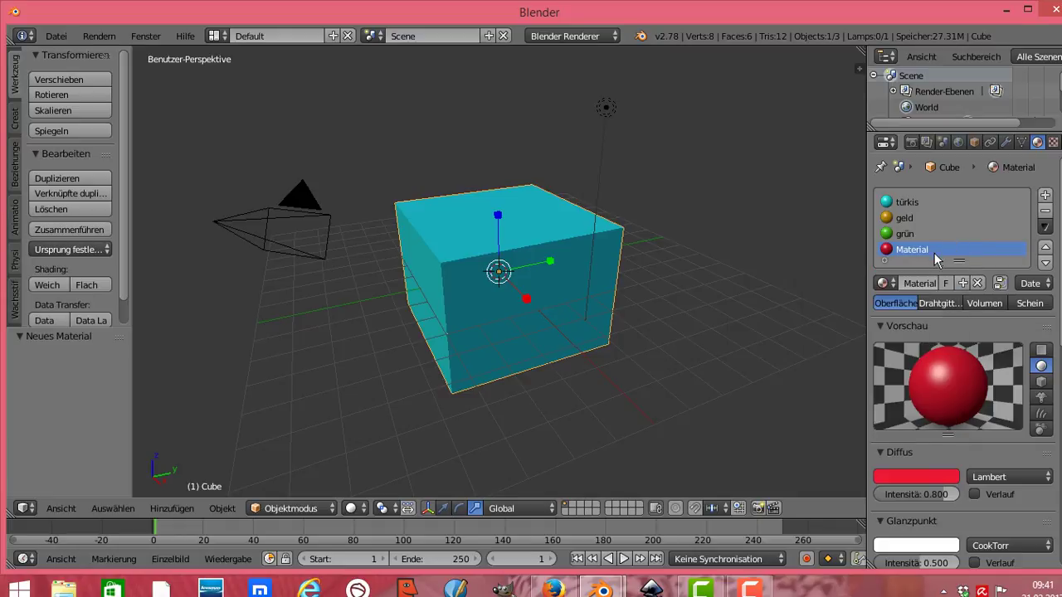
text(r)
text(ot)
key(Return)
click(906, 218)
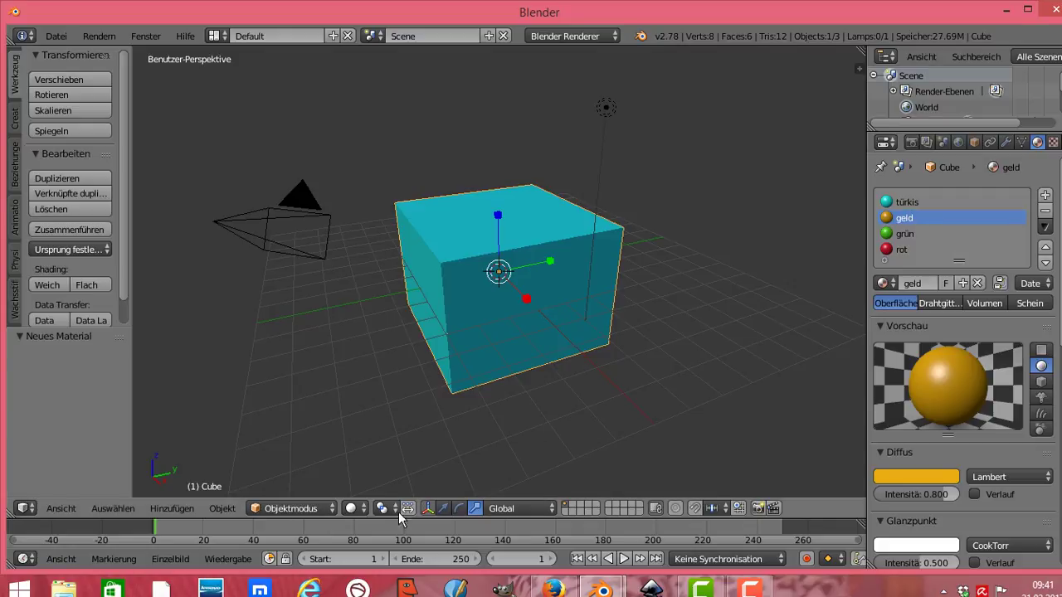
Step: Switch the viewport to rendered shading and bring up the interaction mode list
click(362, 510)
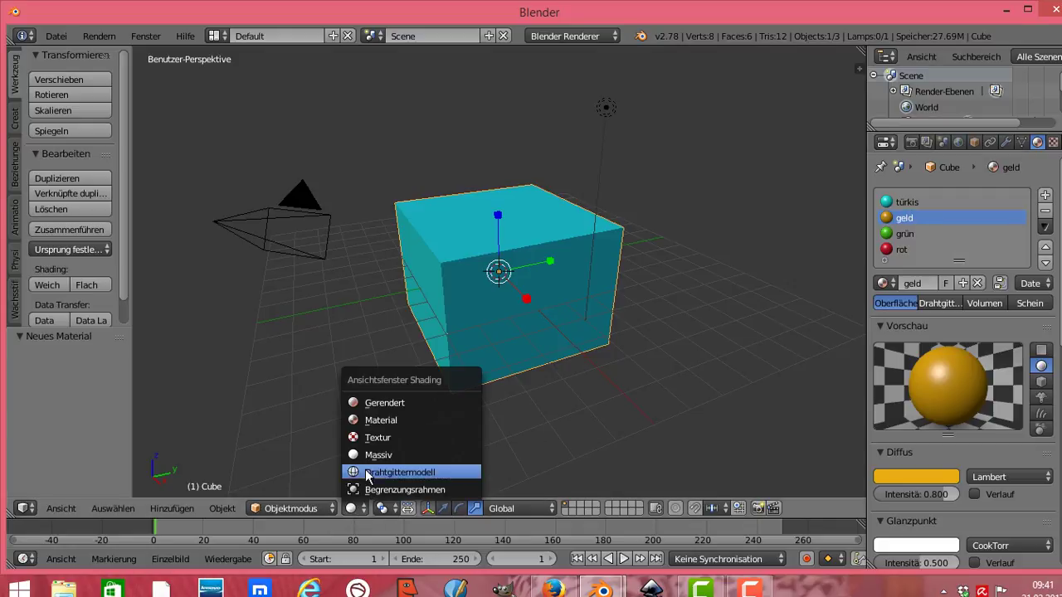
click(389, 402)
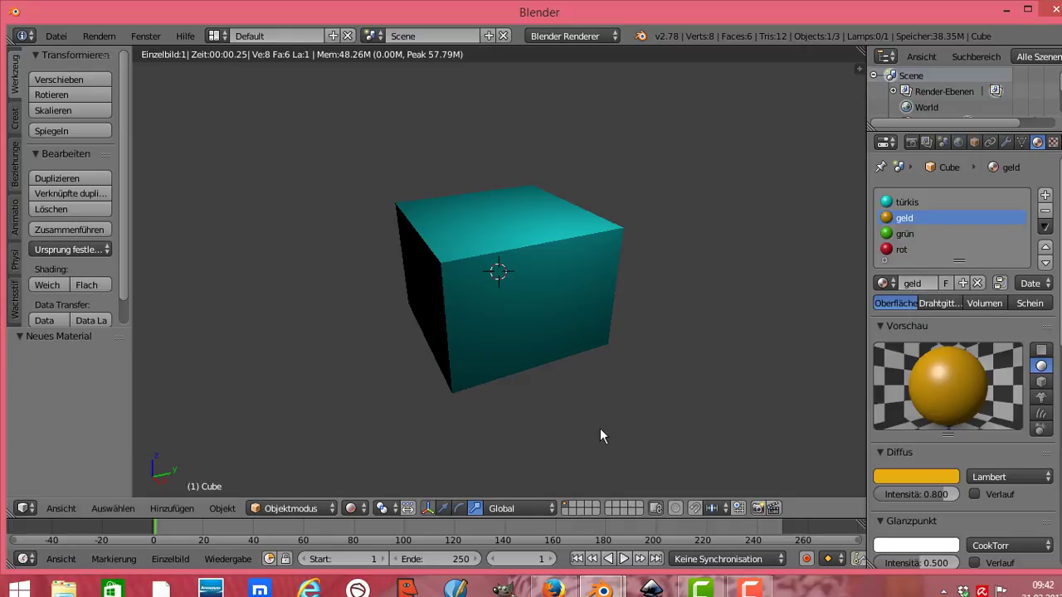
click(336, 507)
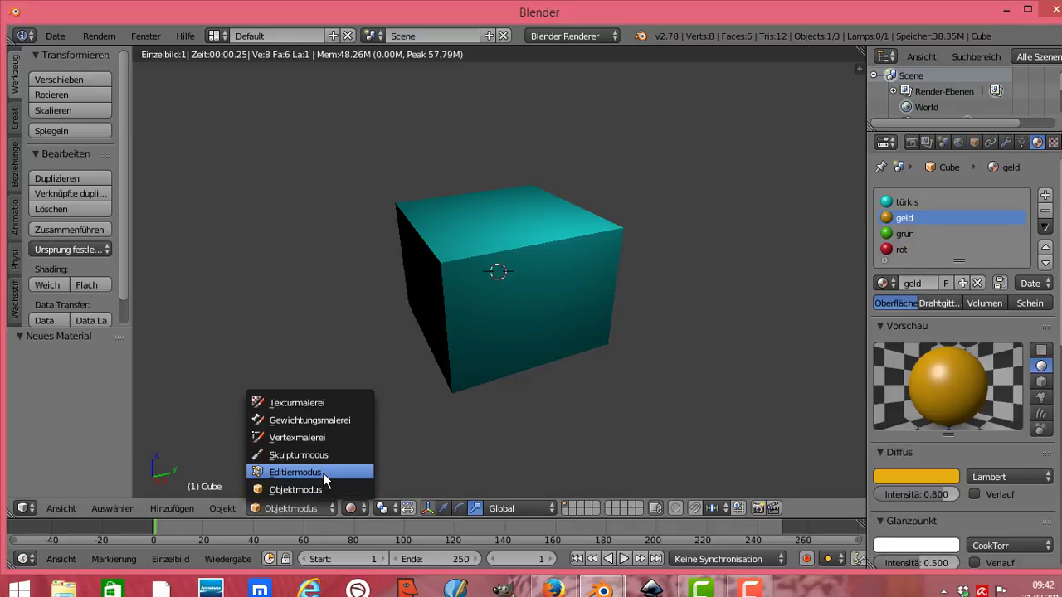
Step: Enter edit mode and assign geld, rot, türkis, geld, then rot to the cube
click(323, 473)
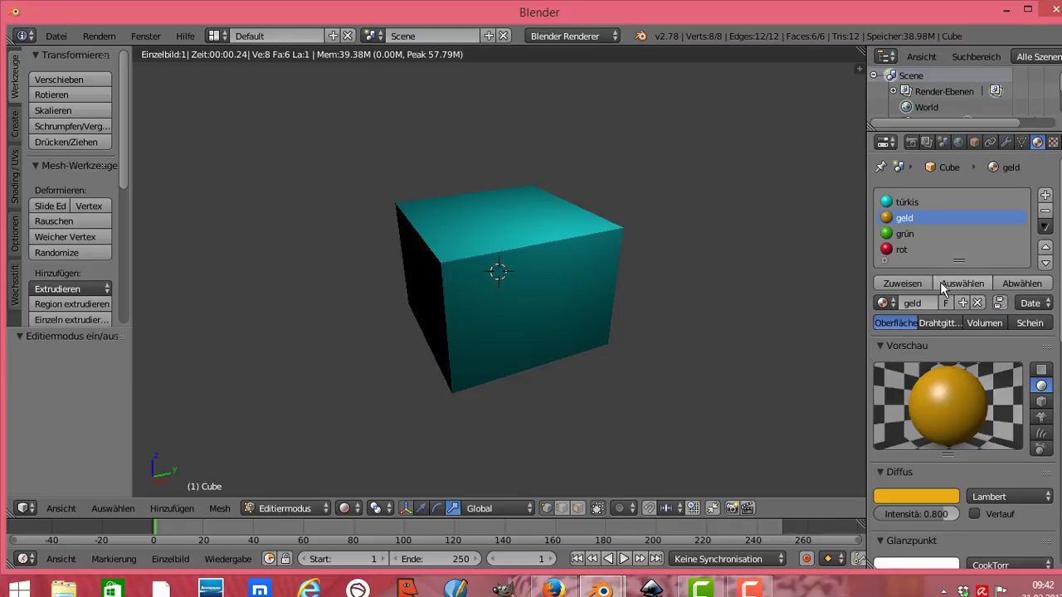
click(911, 283)
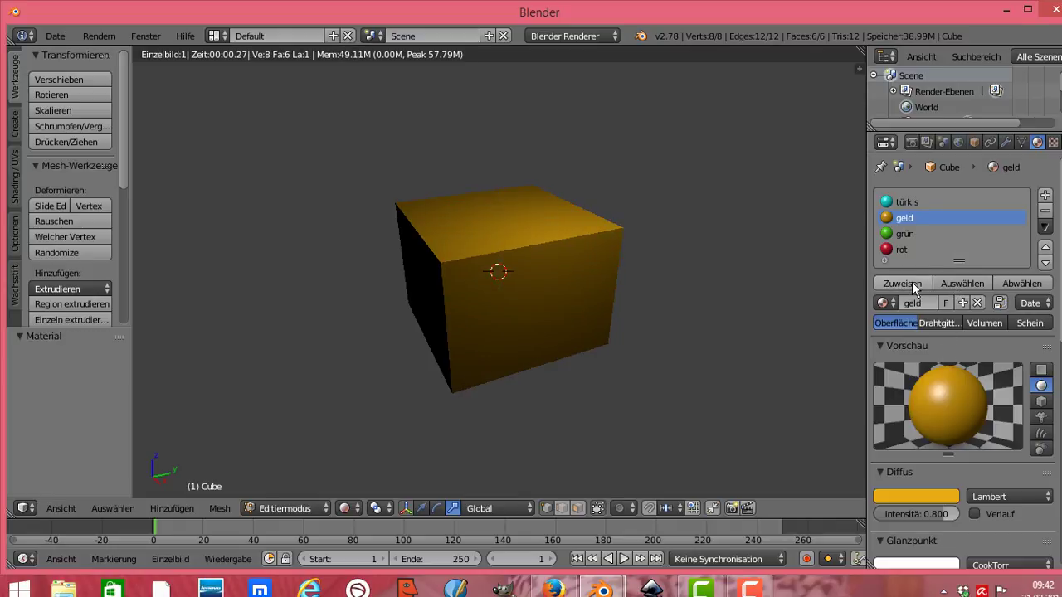
click(904, 251)
click(909, 283)
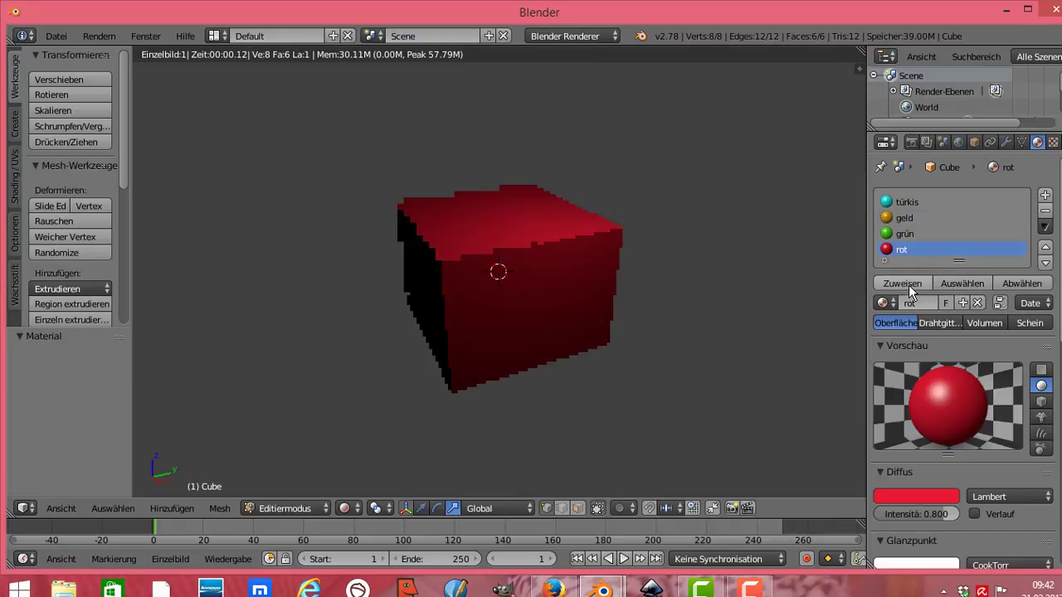
click(904, 204)
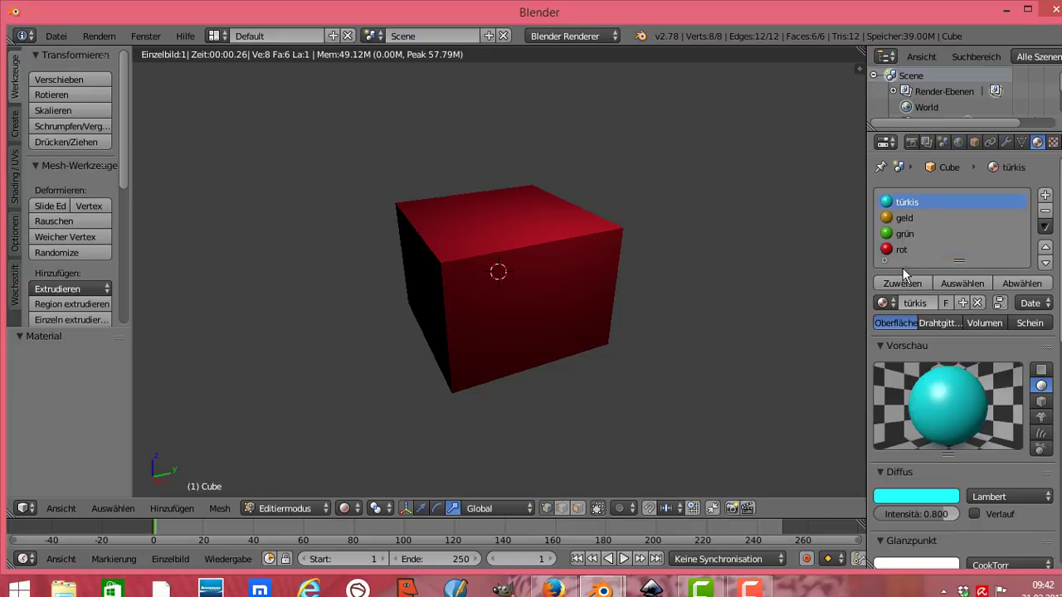
click(900, 284)
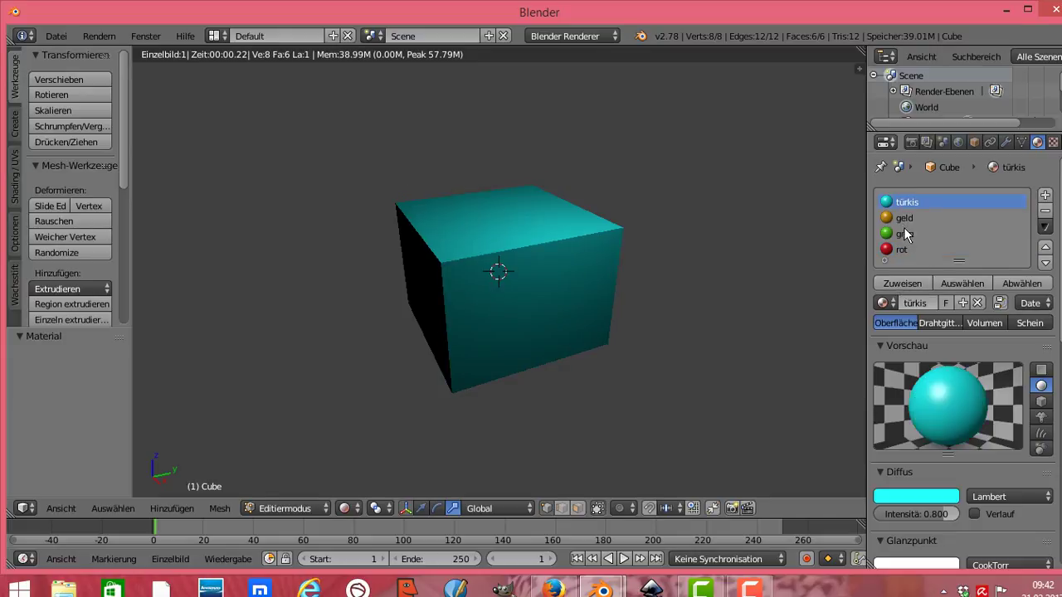
click(902, 218)
click(900, 284)
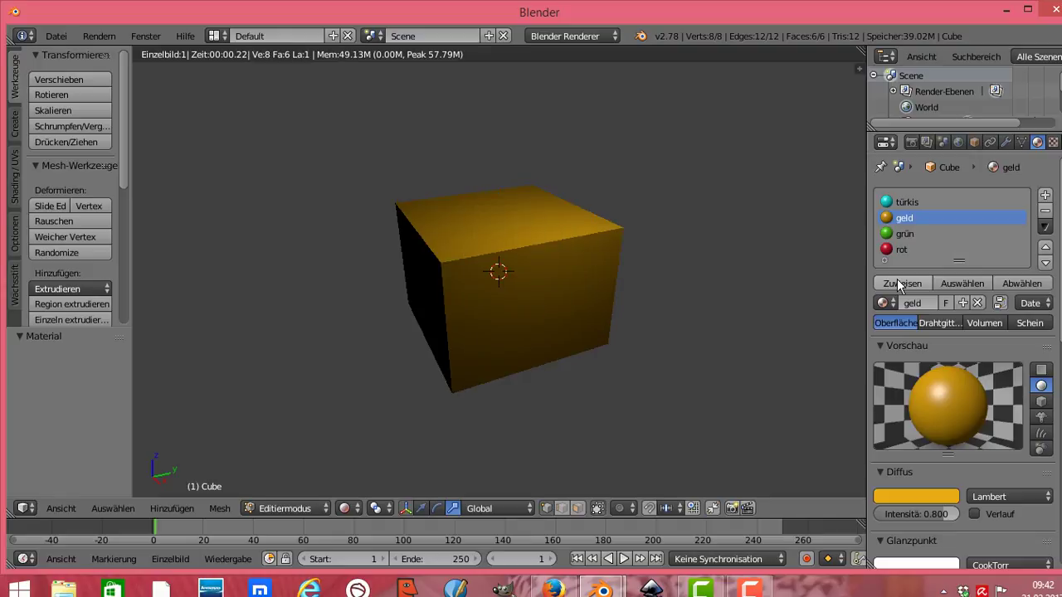
click(902, 250)
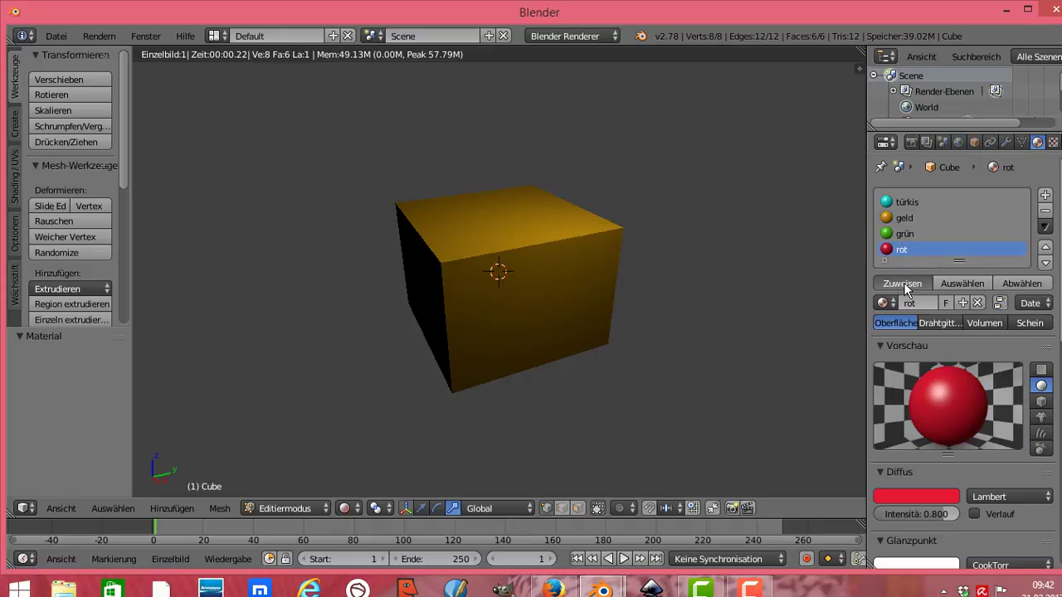
click(904, 285)
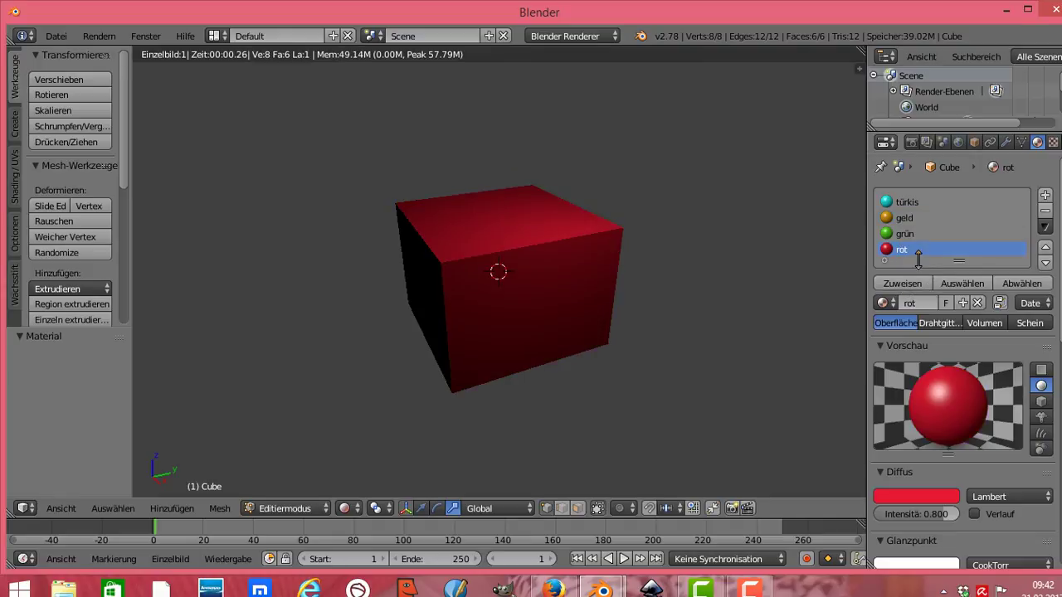
Step: Move rot to third place in the slot list and assign grün to the cube
click(1046, 247)
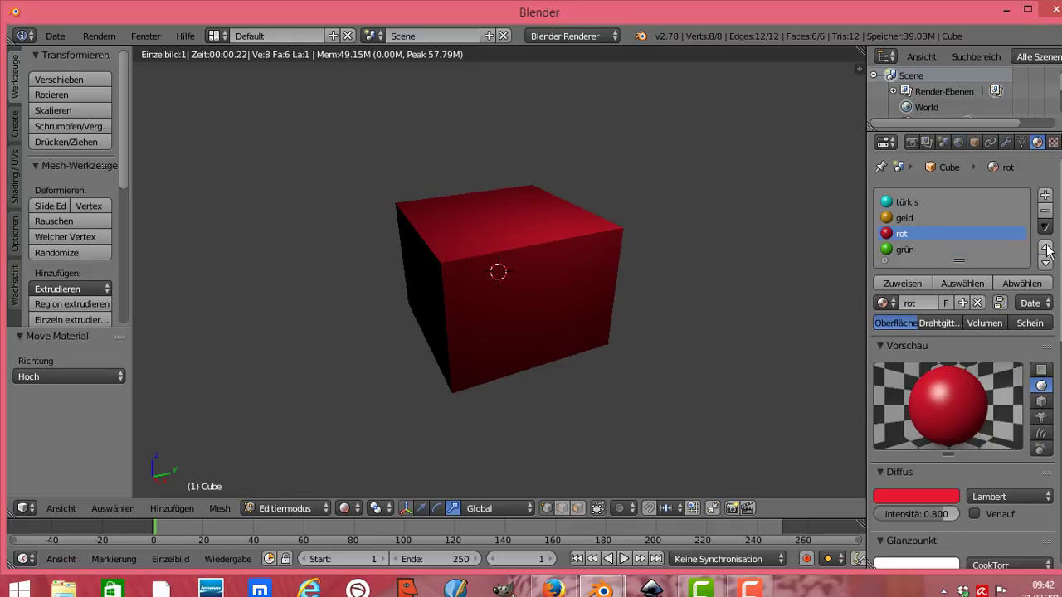
click(1045, 247)
click(1045, 247)
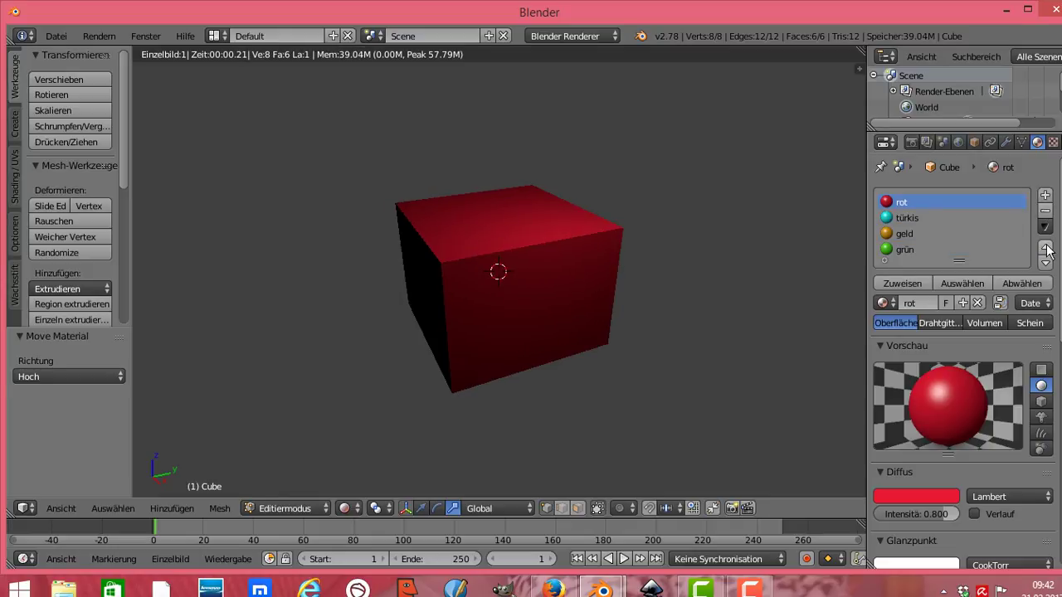
click(1045, 262)
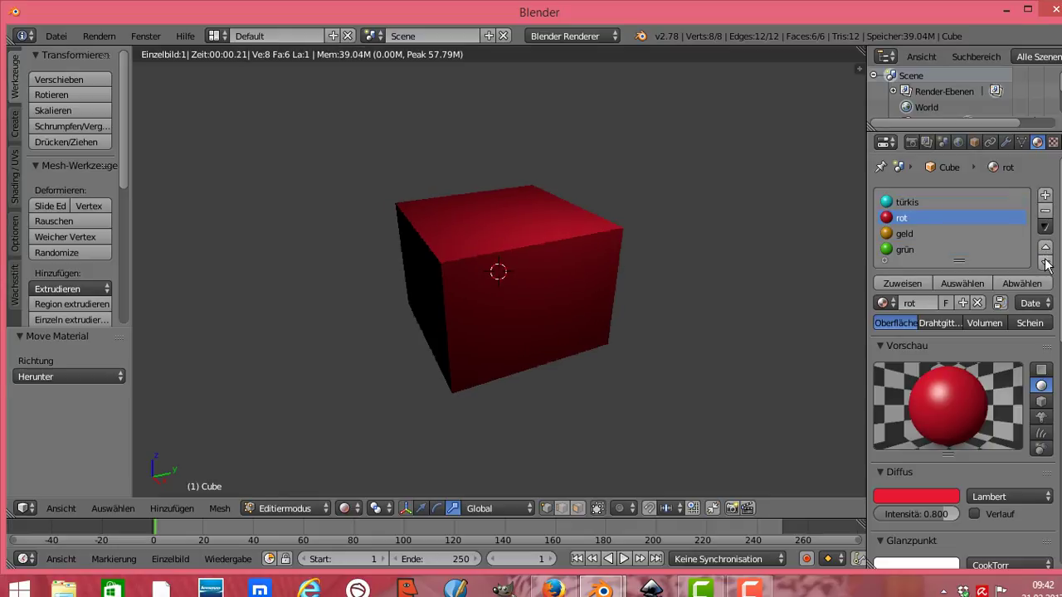
click(1045, 262)
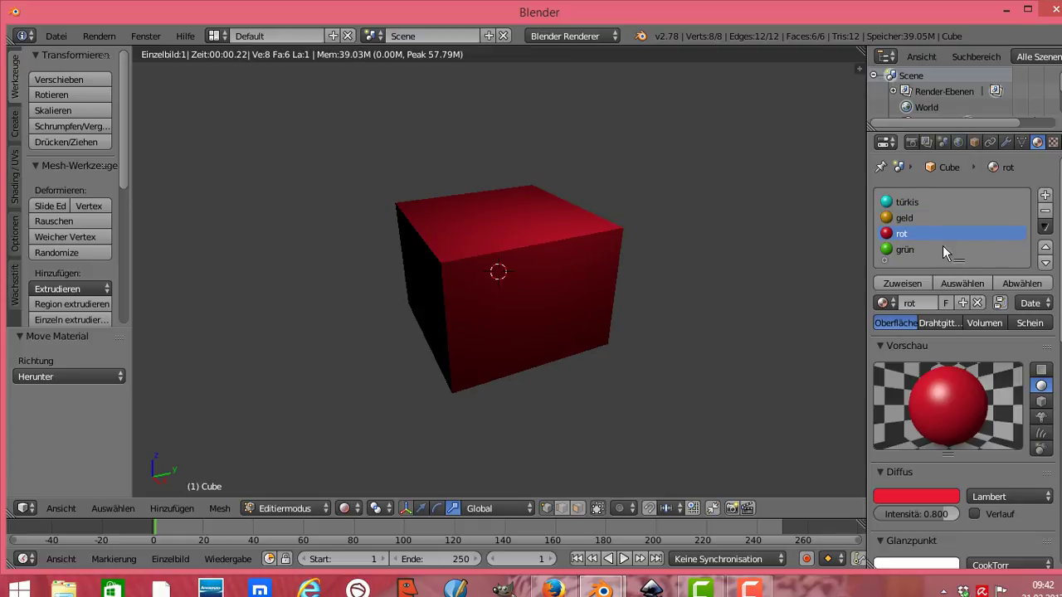
click(904, 250)
click(903, 285)
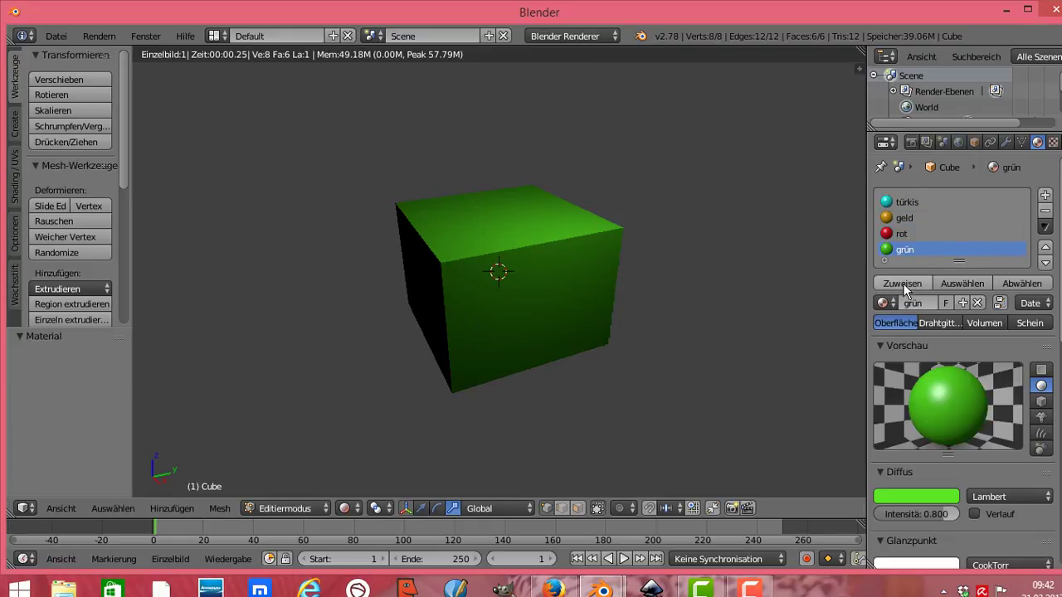
Step: Raise grün's diffuse intensity to 1.000 and switch the viewport to textured shading
scroll(962, 362, down, 3)
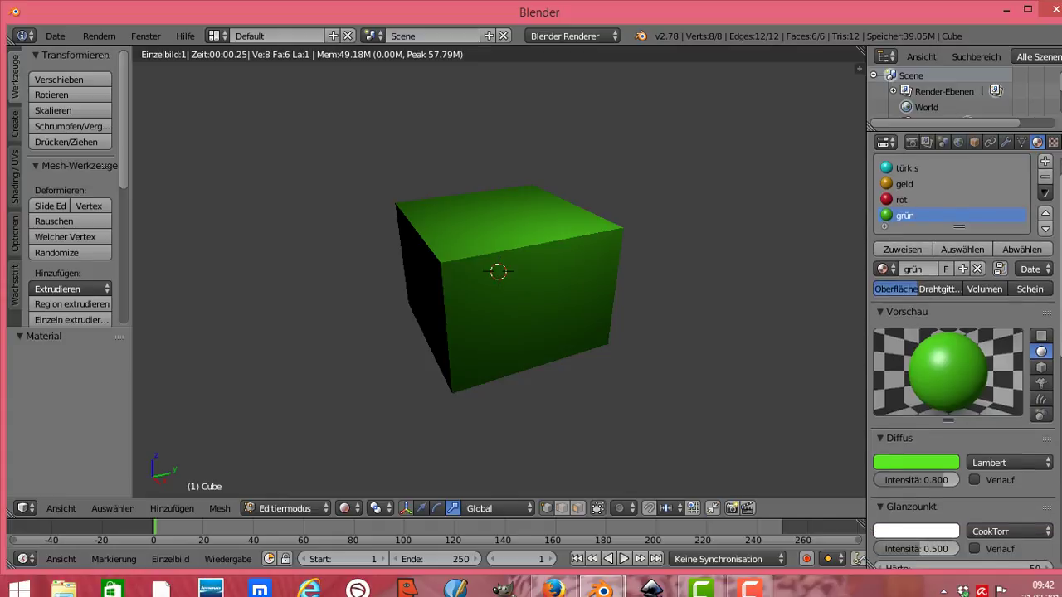
scroll(962, 361, down, 1)
scroll(962, 362, down, 1)
drag(920, 352, 959, 349)
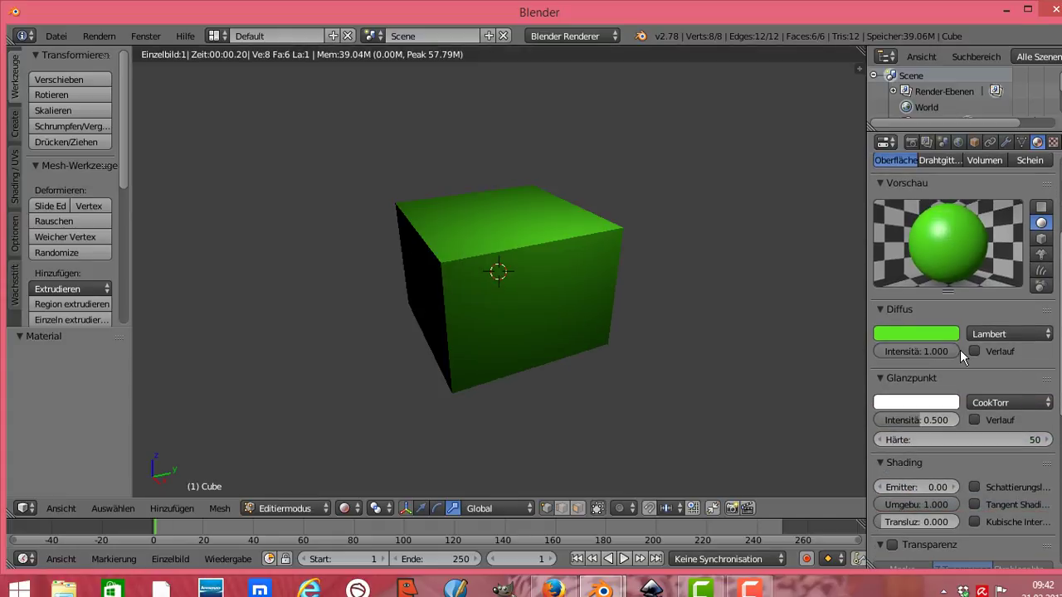
click(345, 507)
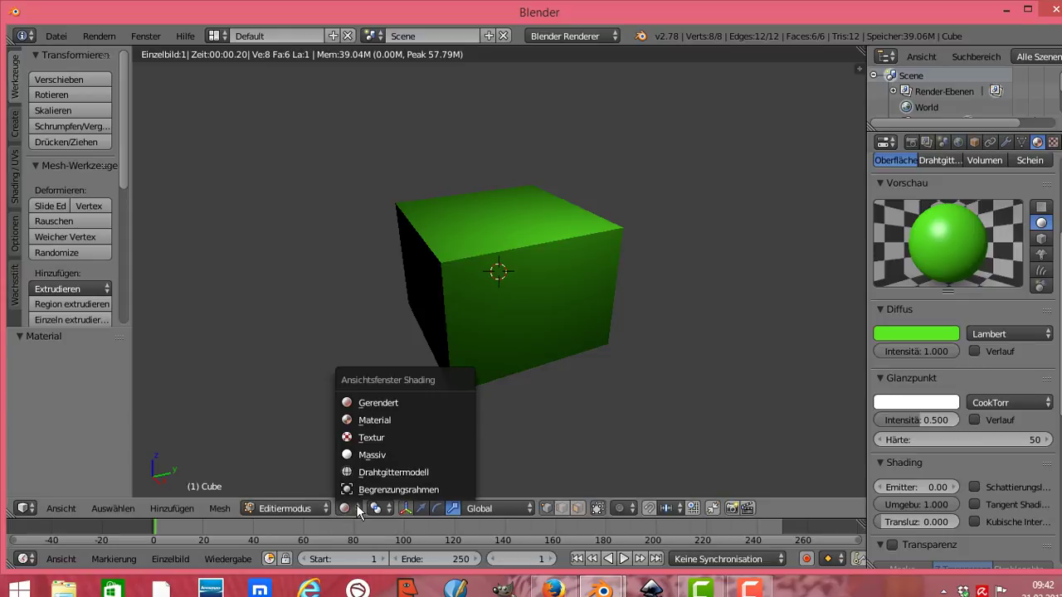
click(375, 438)
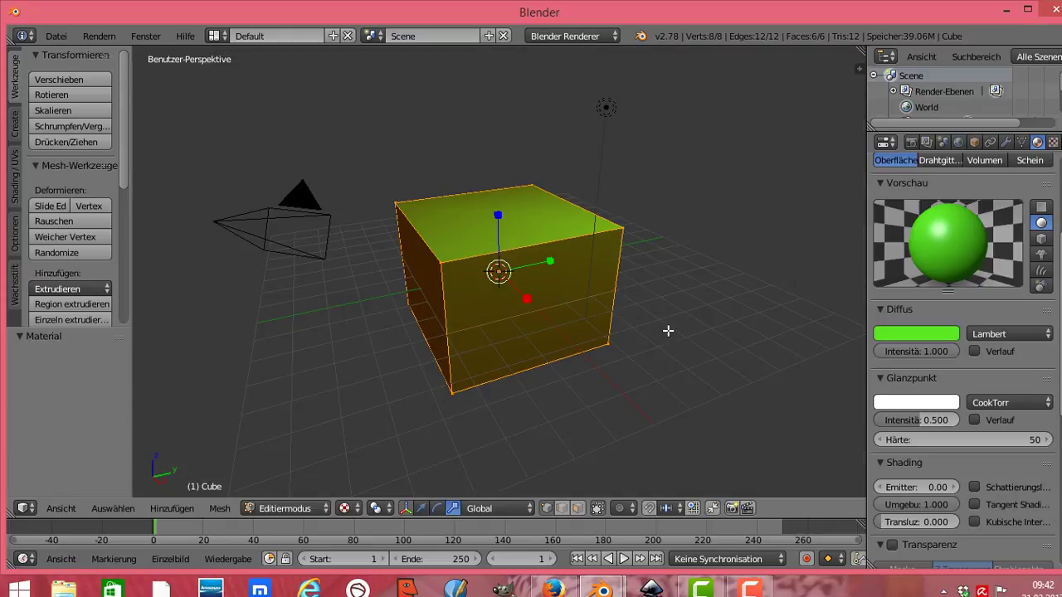
Step: In textured view, assign rot, geld, türkis, grün, then rot again to the cube
scroll(988, 267, up, 5)
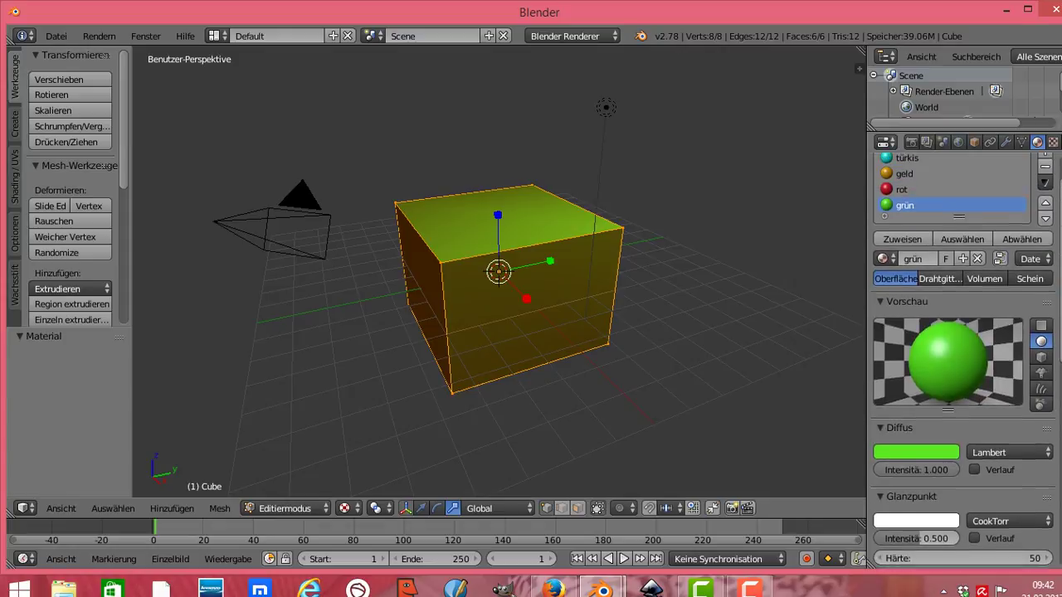
click(904, 233)
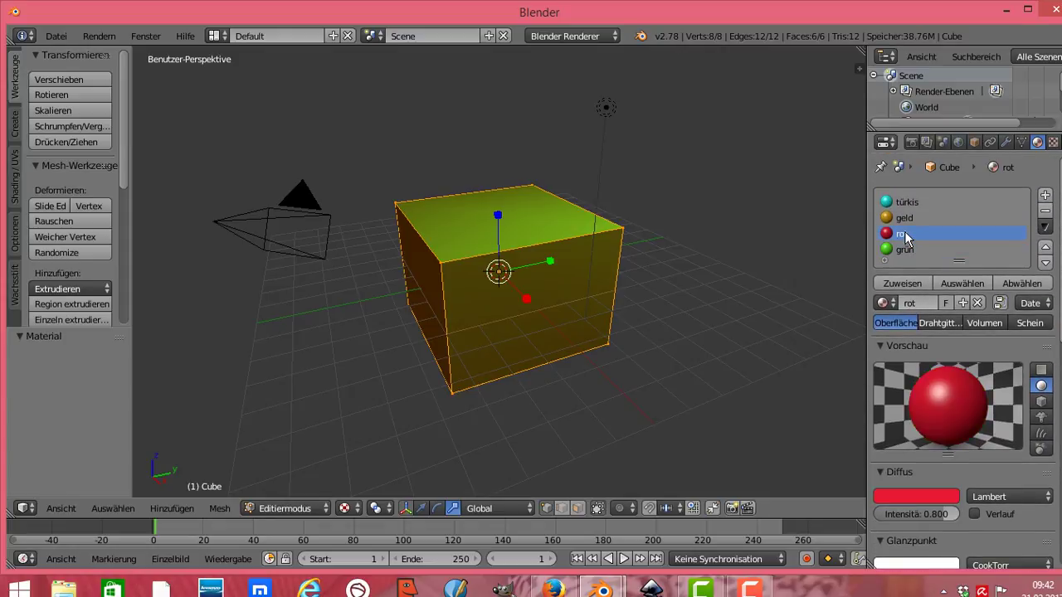
click(915, 284)
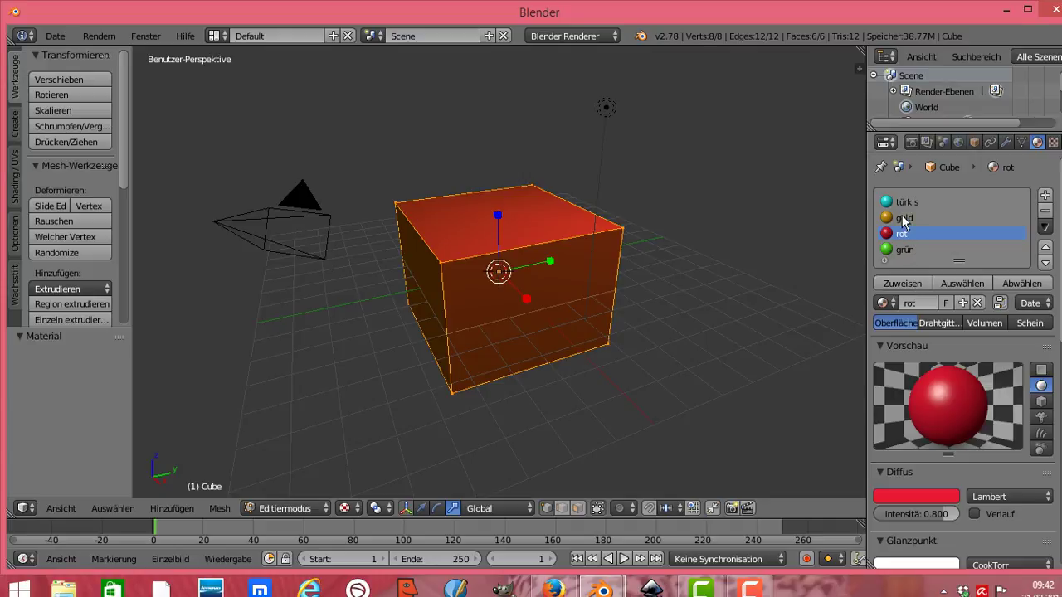
click(904, 219)
click(906, 282)
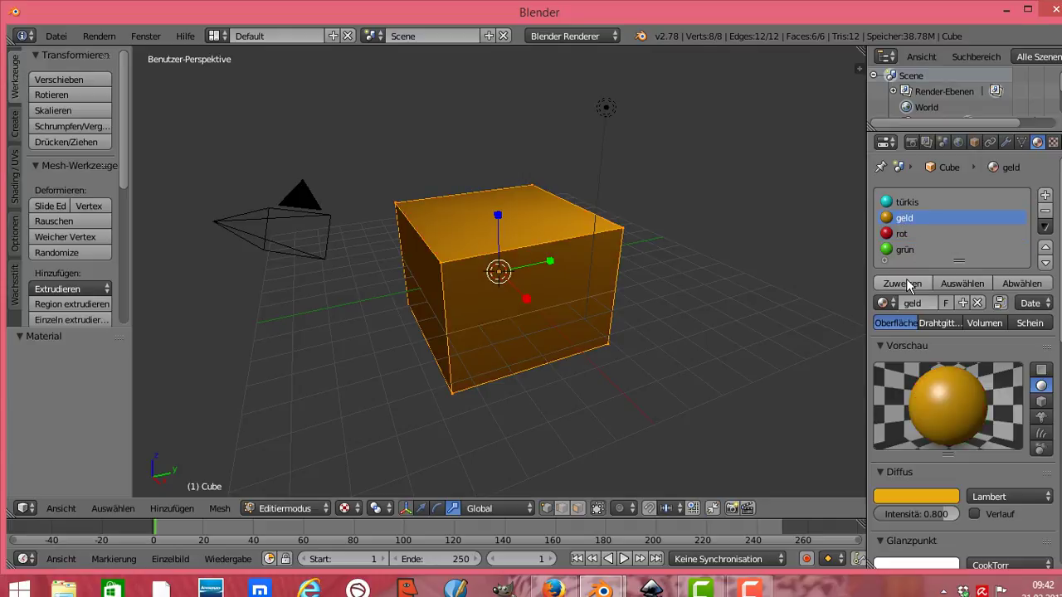
click(912, 202)
click(913, 284)
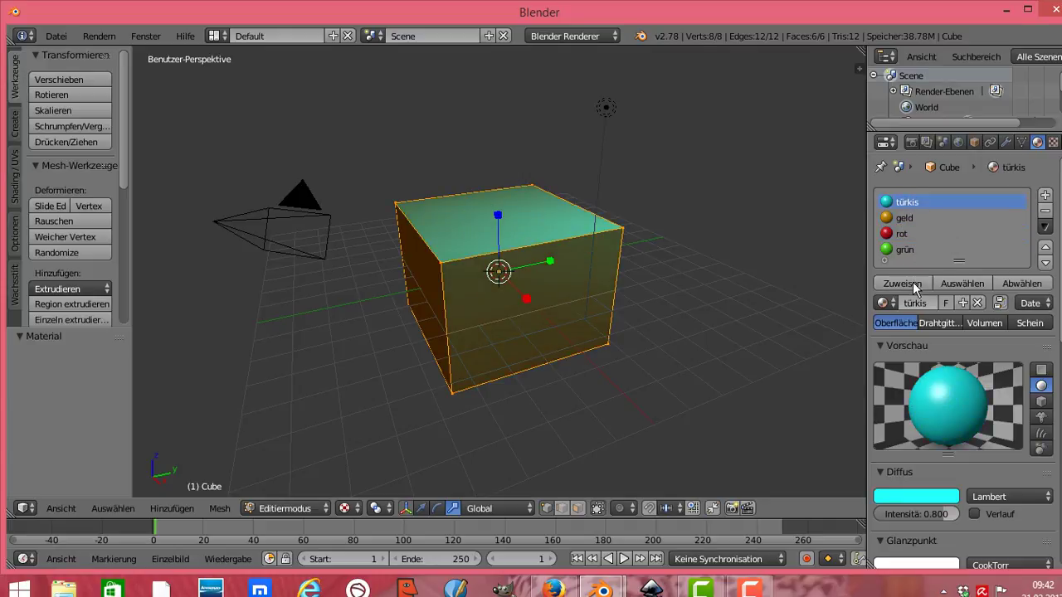
click(887, 249)
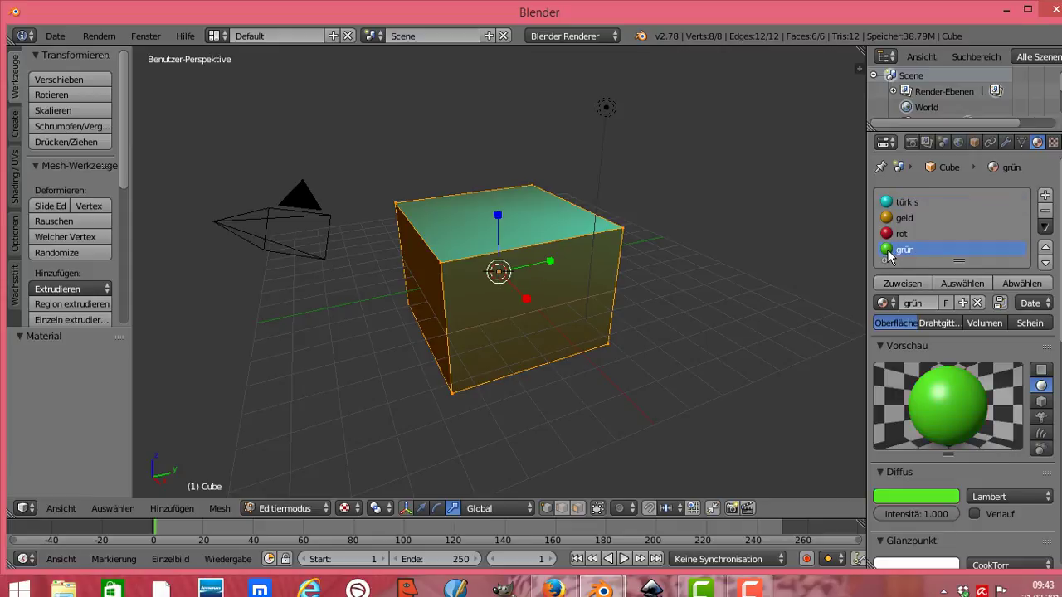
click(895, 282)
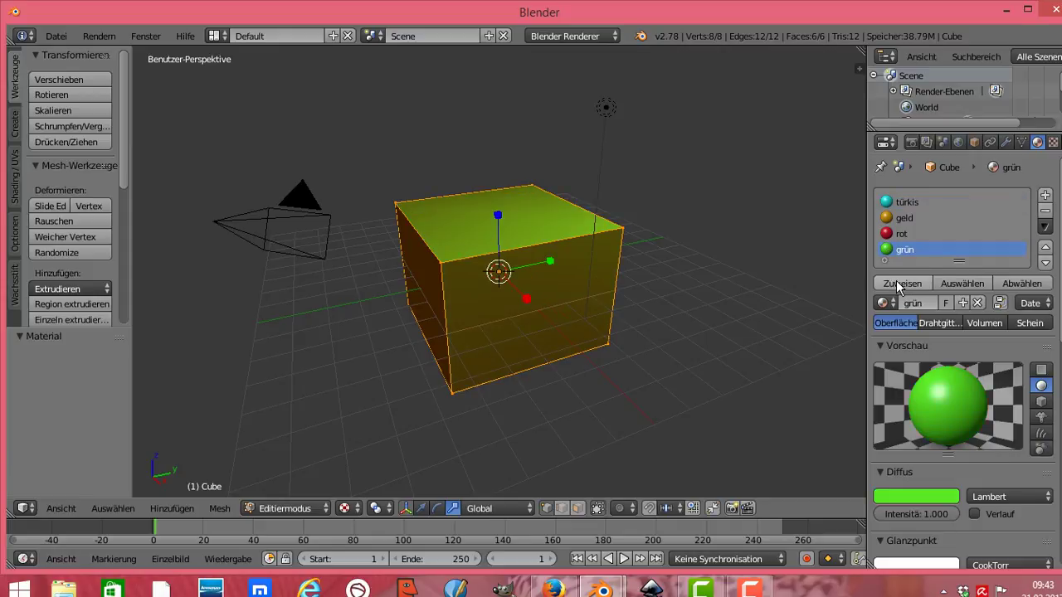
click(901, 234)
click(900, 283)
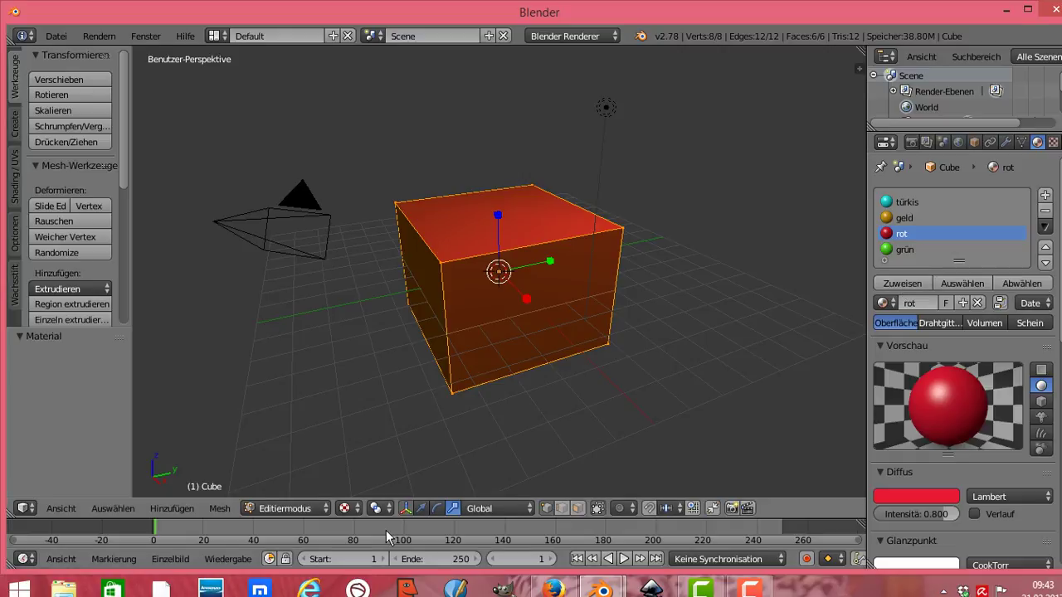
Step: Show the cube in wireframe, make türkis the active slot, and return to object mode
click(346, 508)
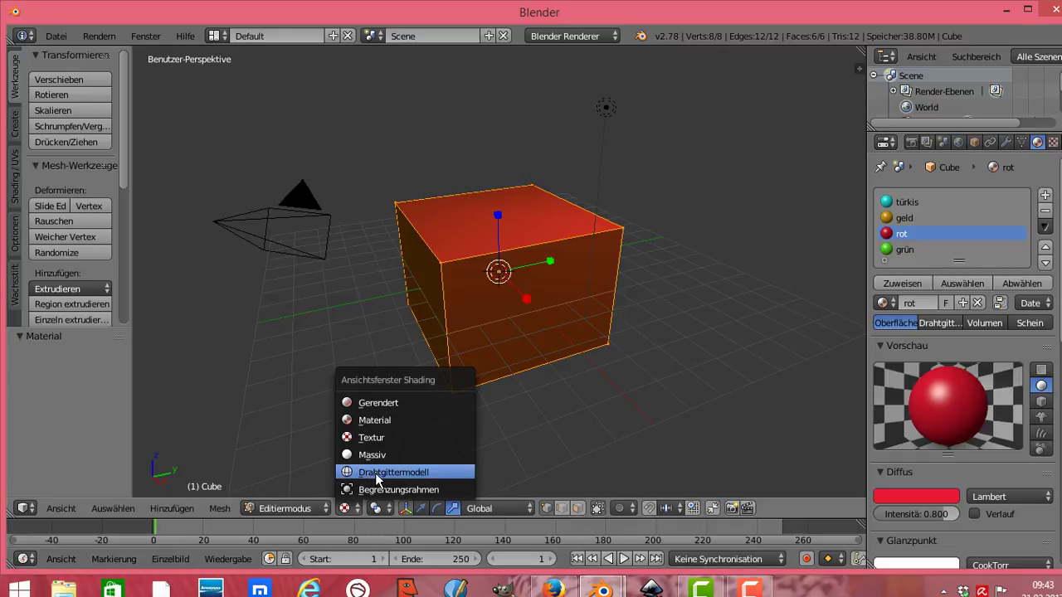
click(377, 473)
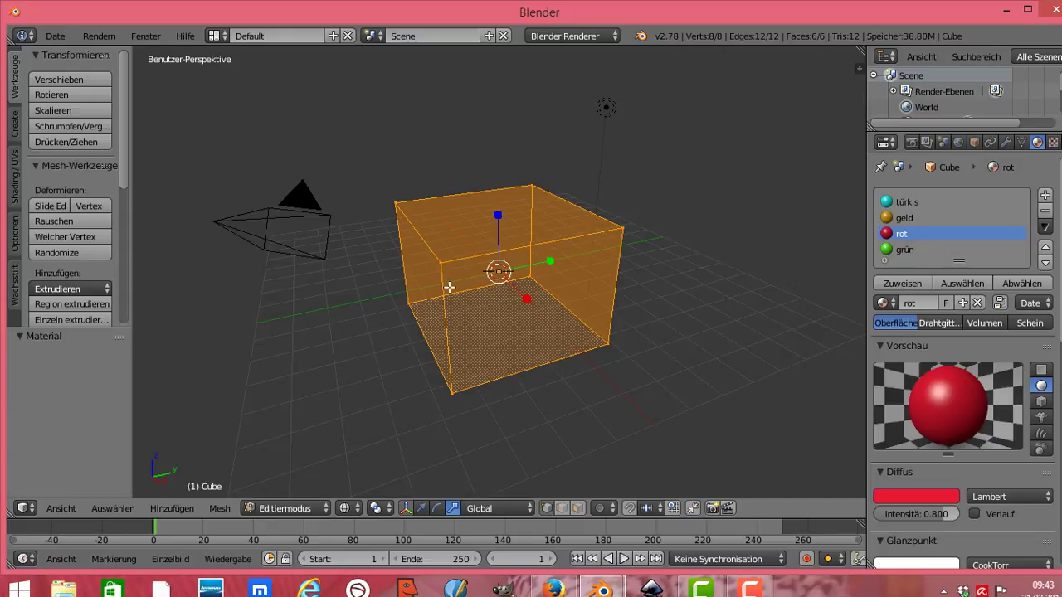
click(903, 219)
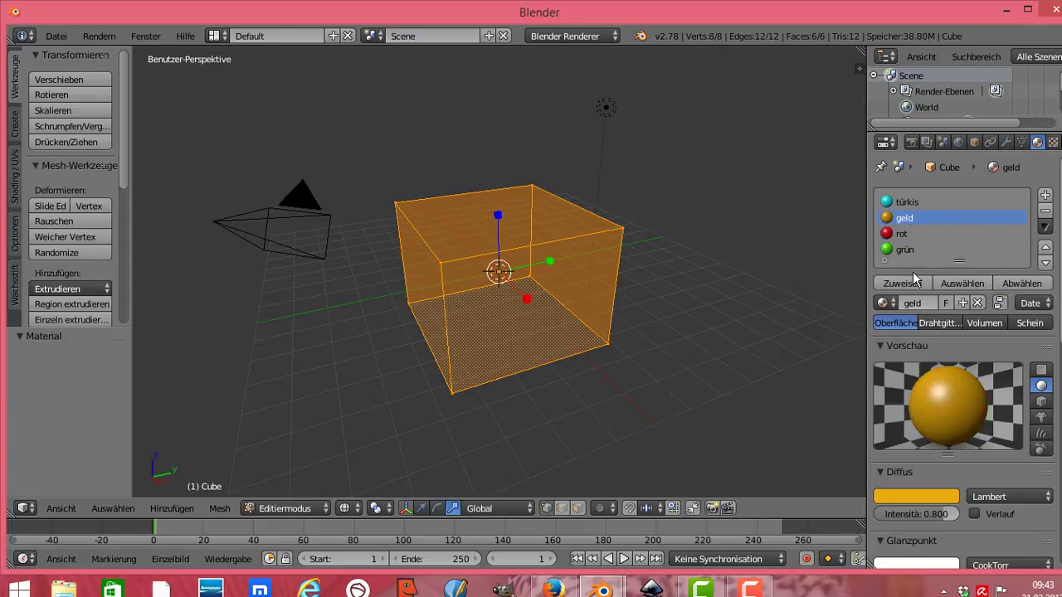
click(905, 201)
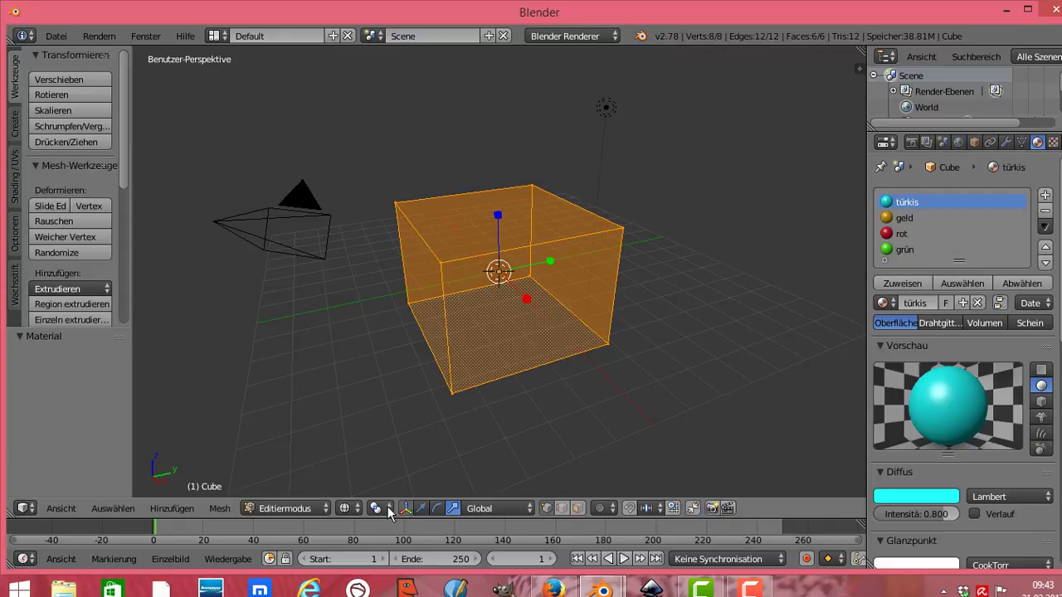
click(358, 508)
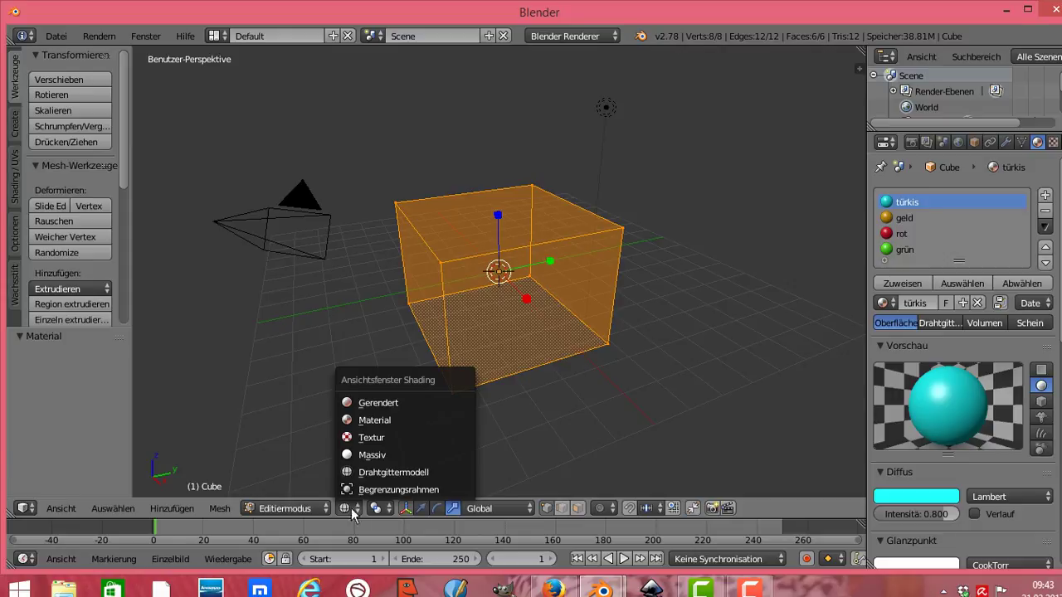
click(324, 506)
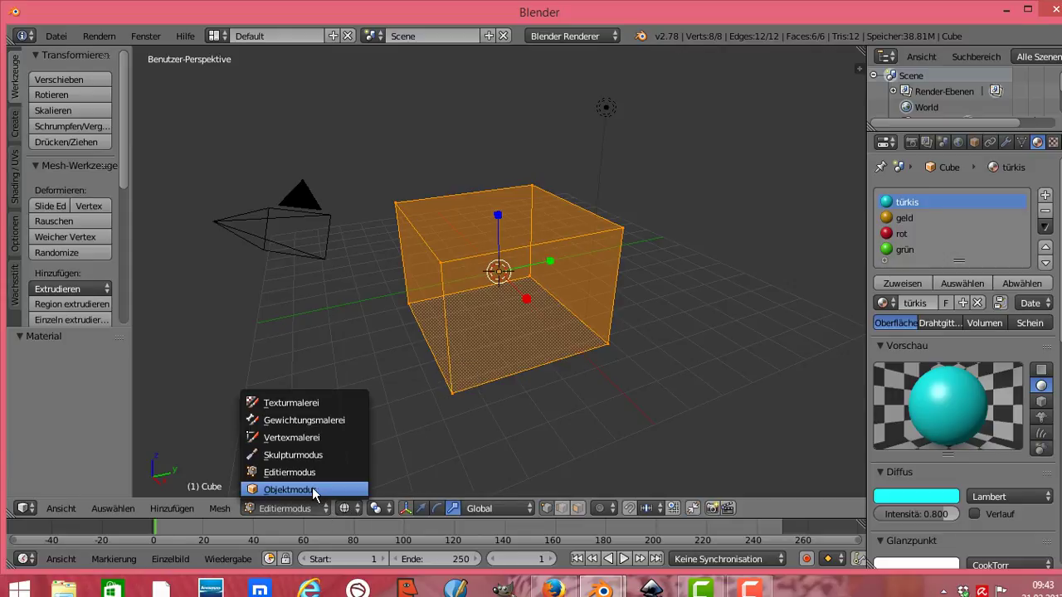
click(312, 489)
Step: Switch to textured shading, make rot the active slot, then preview in rendered shading
click(363, 508)
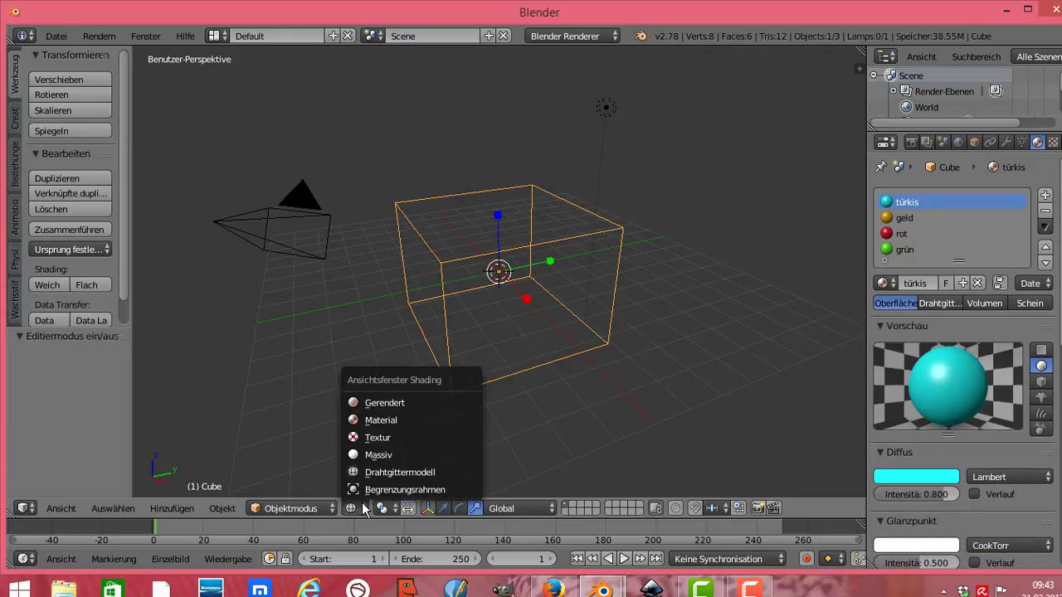
click(384, 436)
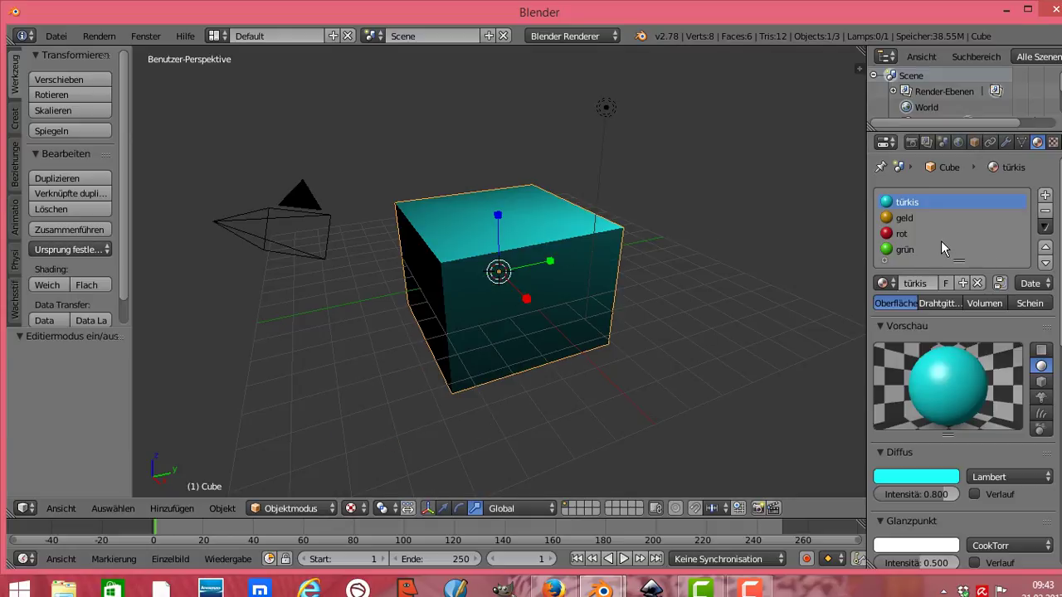
click(904, 235)
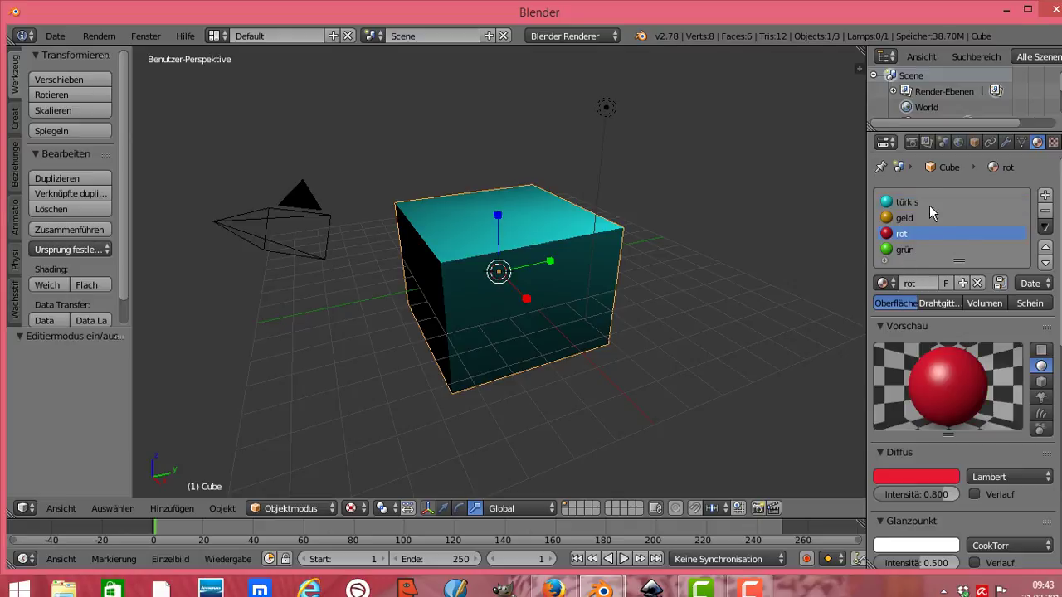
click(365, 507)
click(385, 403)
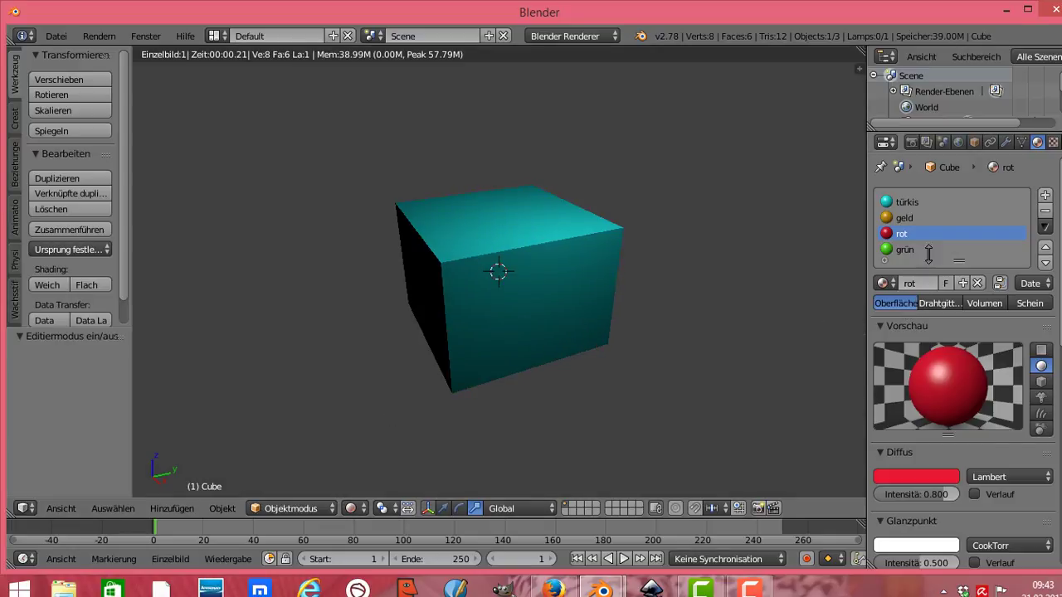
Step: Enter edit mode and assign the red 'rot' material to all of the cube's faces
click(290, 507)
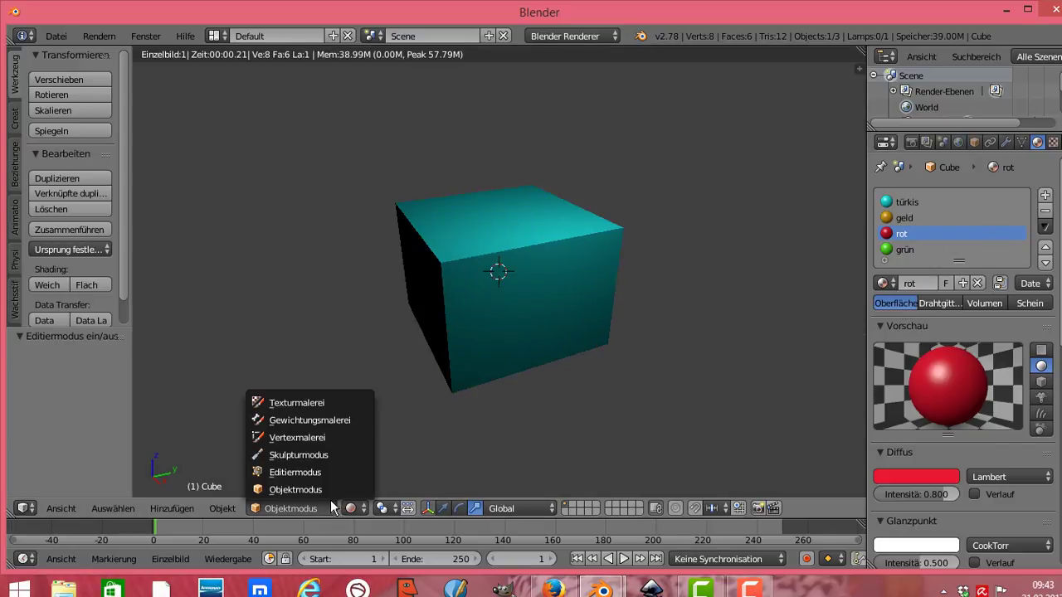
click(296, 472)
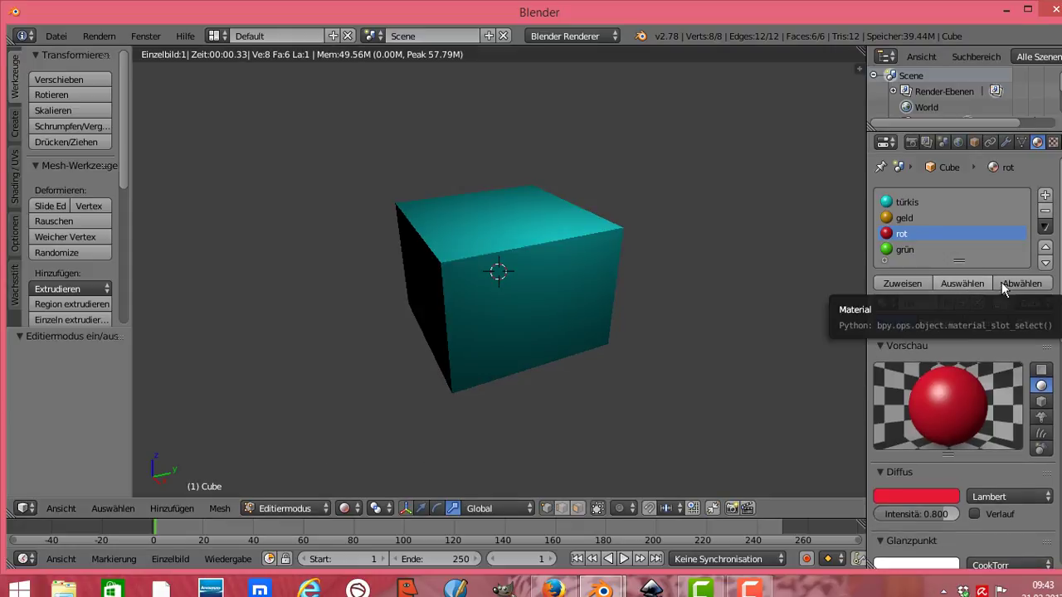
click(949, 283)
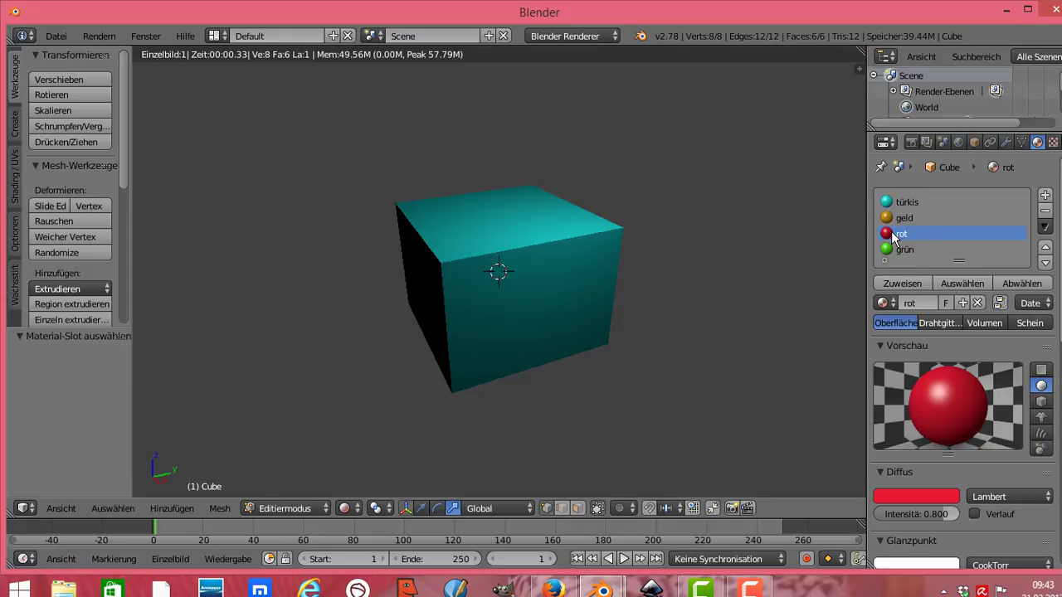
click(896, 284)
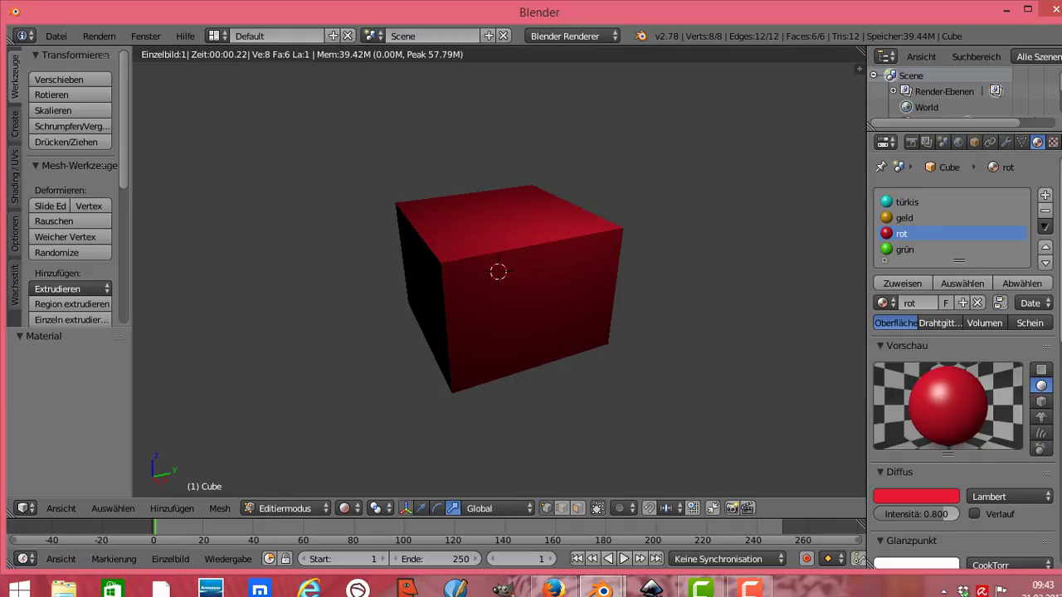
Step: Turn on tangent shading and cubic interpolation for the rot material, leaving shadeless off
scroll(962, 365, down, 1)
scroll(962, 365, down, 1)
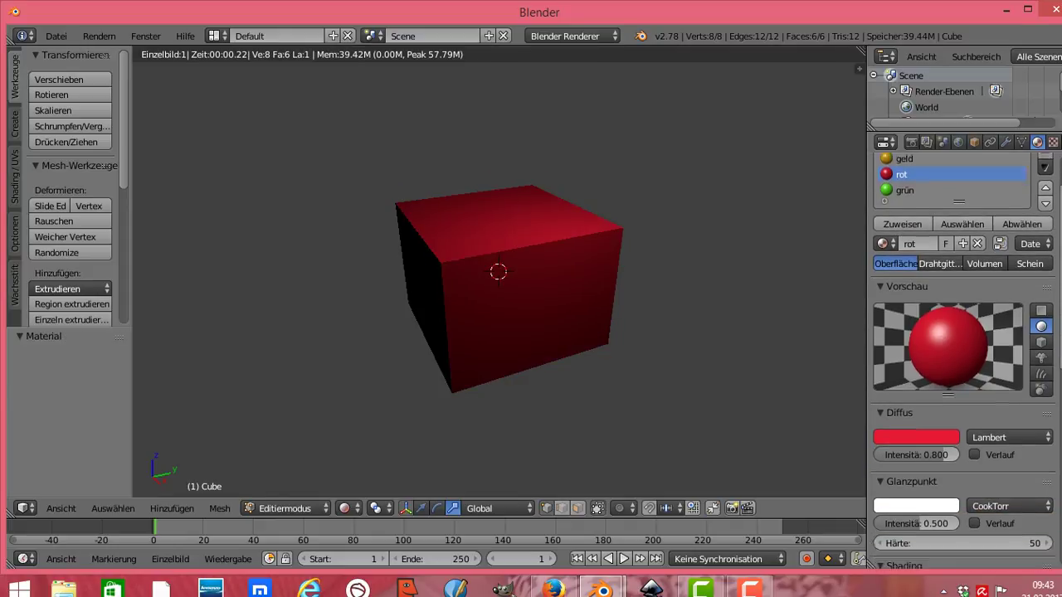
scroll(962, 365, down, 1)
scroll(963, 365, down, 1)
scroll(952, 360, down, 1)
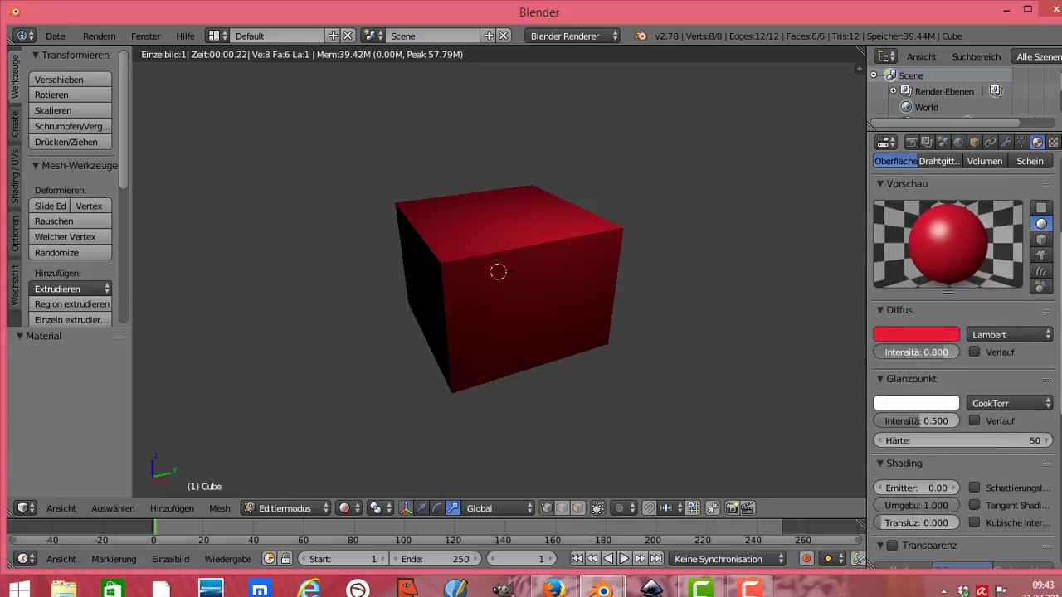
drag(952, 360, 974, 360)
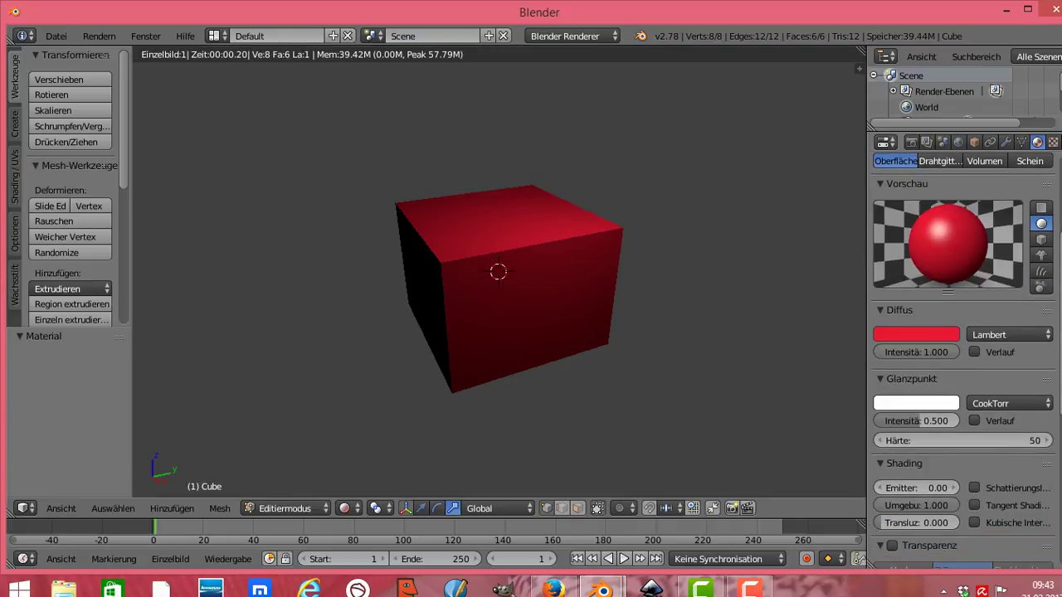
scroll(962, 365, down, 1)
scroll(962, 365, down, 1)
scroll(1024, 386, down, 1)
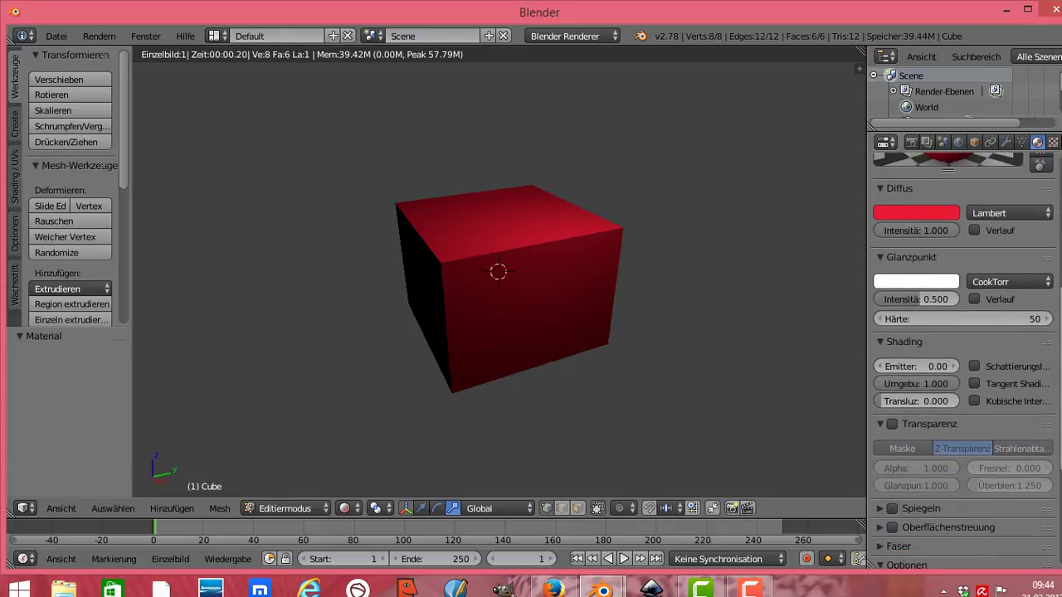
scroll(1023, 386, down, 1)
scroll(1024, 386, down, 1)
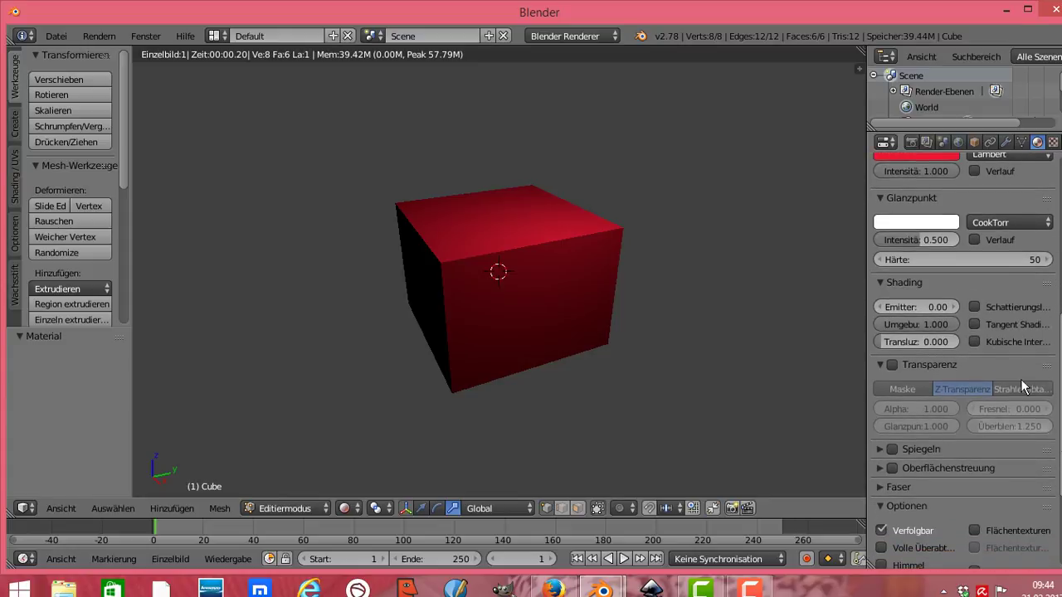
click(975, 306)
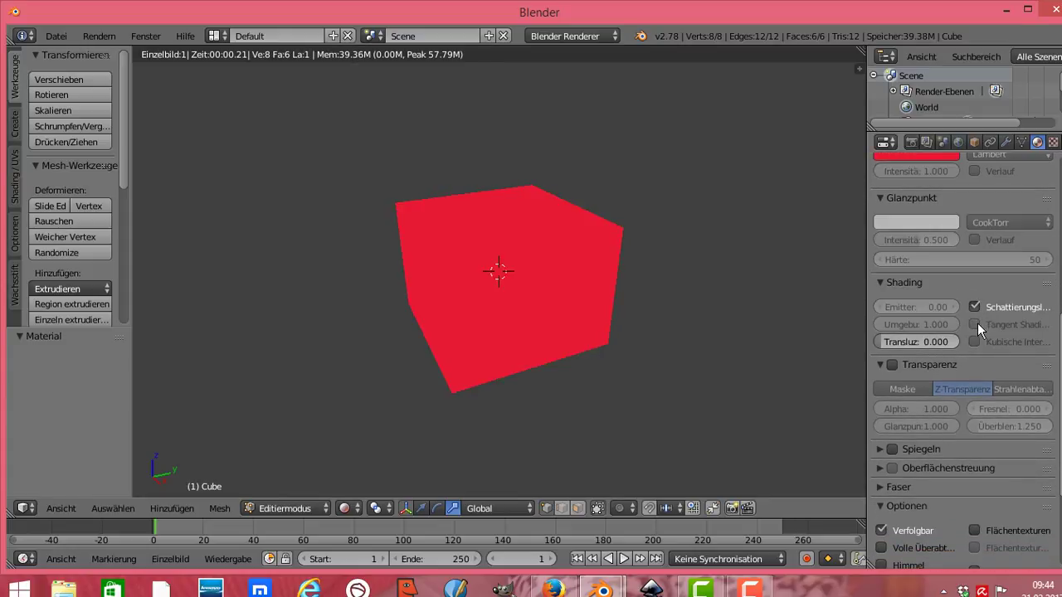
click(974, 323)
click(973, 307)
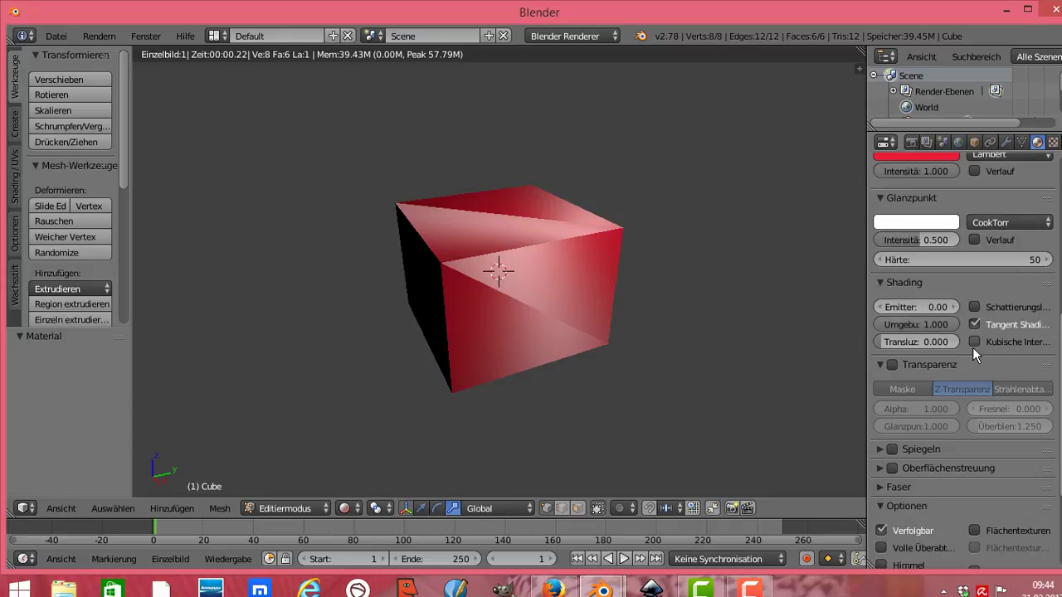
click(973, 340)
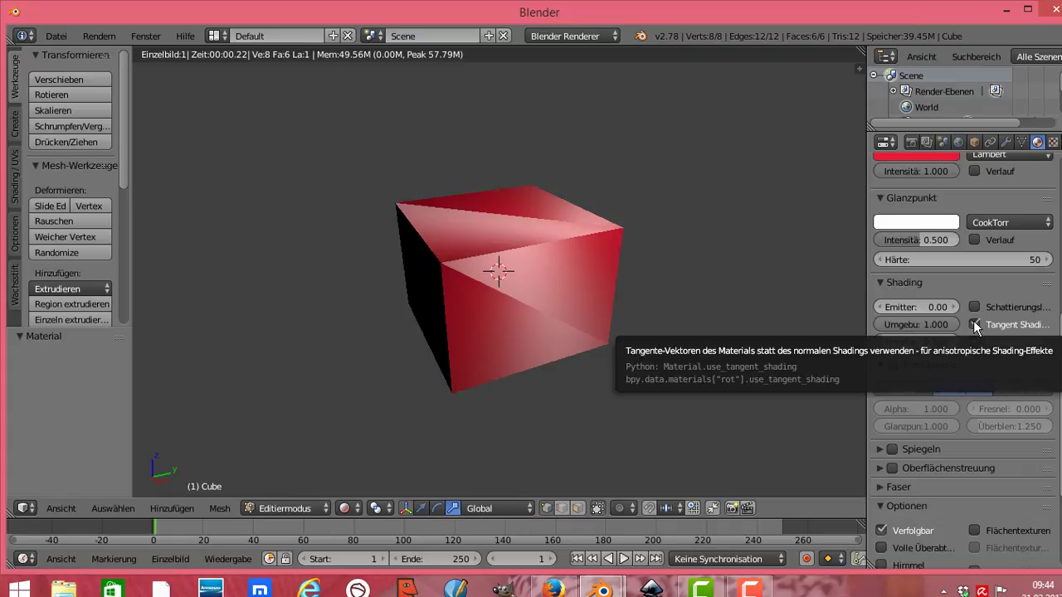
click(974, 326)
click(974, 325)
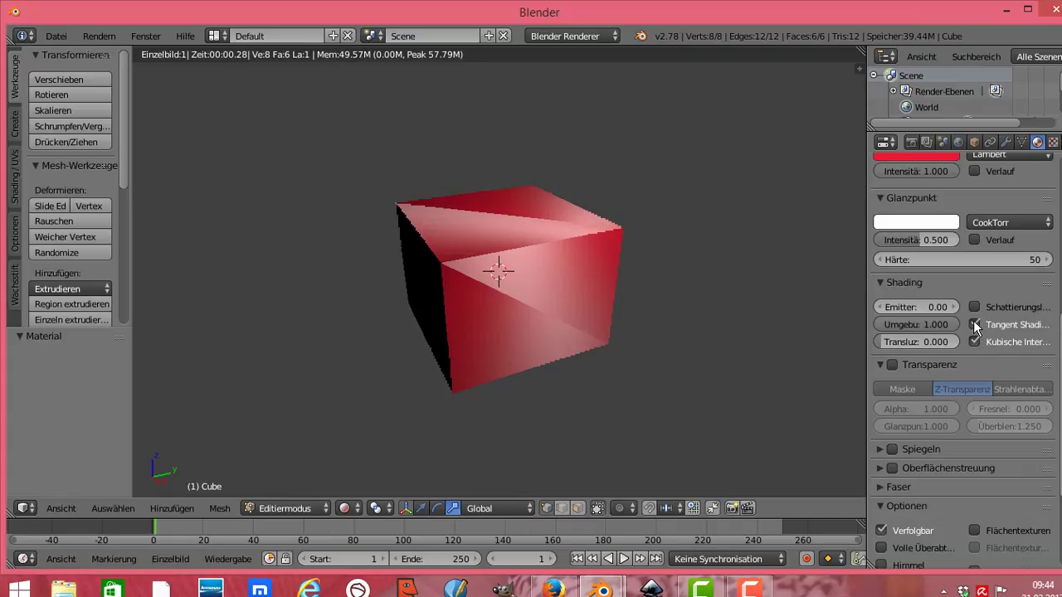
Step: Raise the rot material's translucency to 0.560, keeping ambient unchanged and shadeless off
click(901, 323)
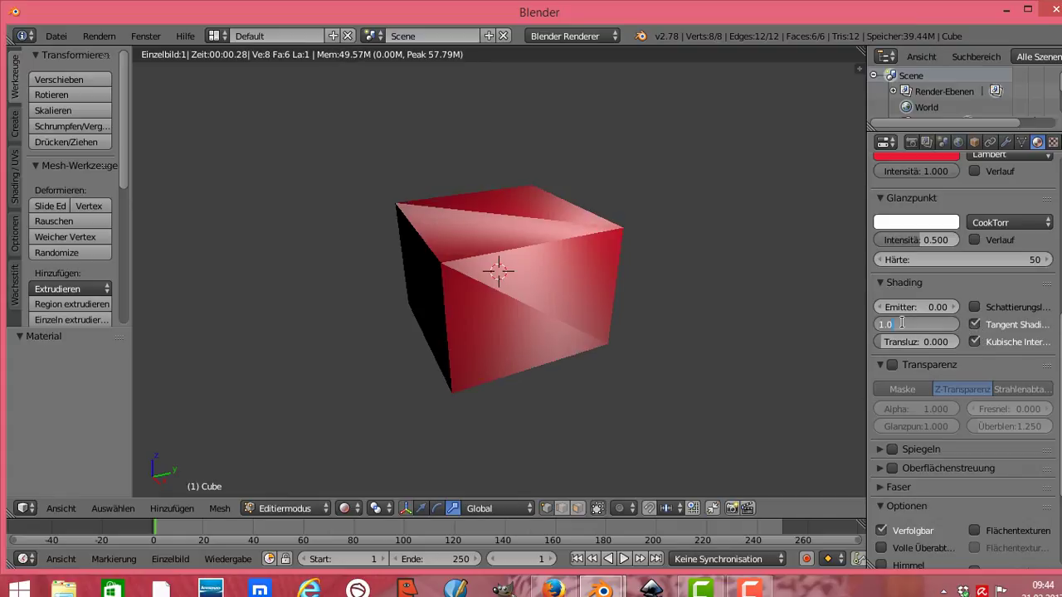
key(Return)
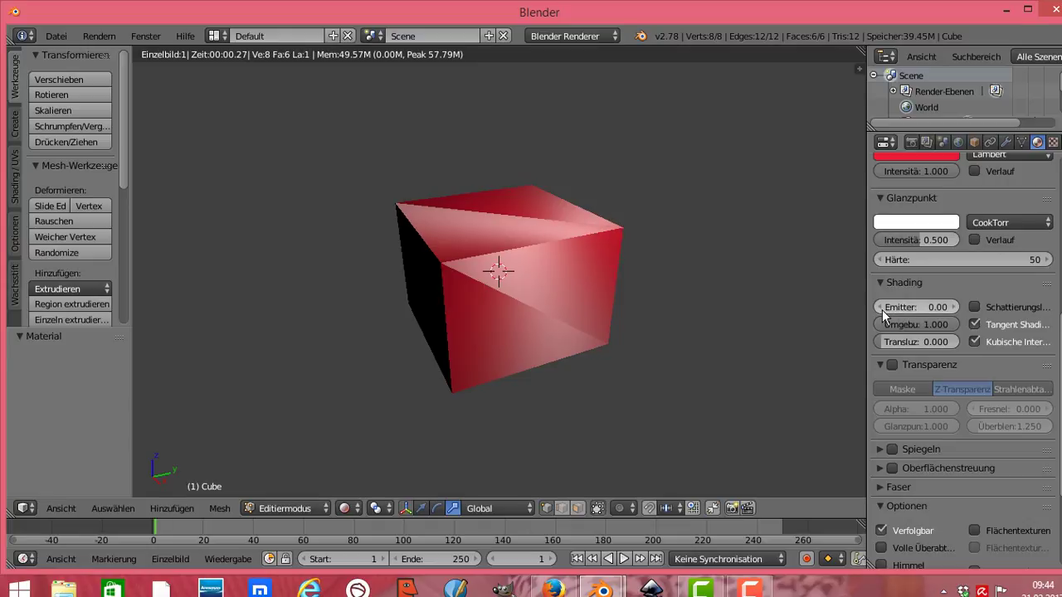
drag(886, 342, 925, 342)
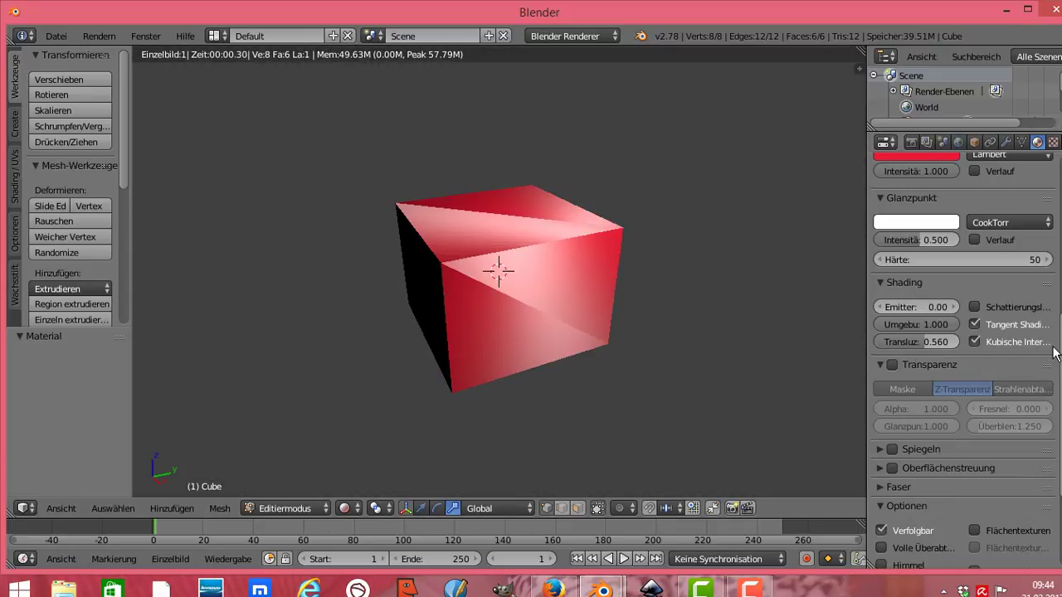
click(975, 306)
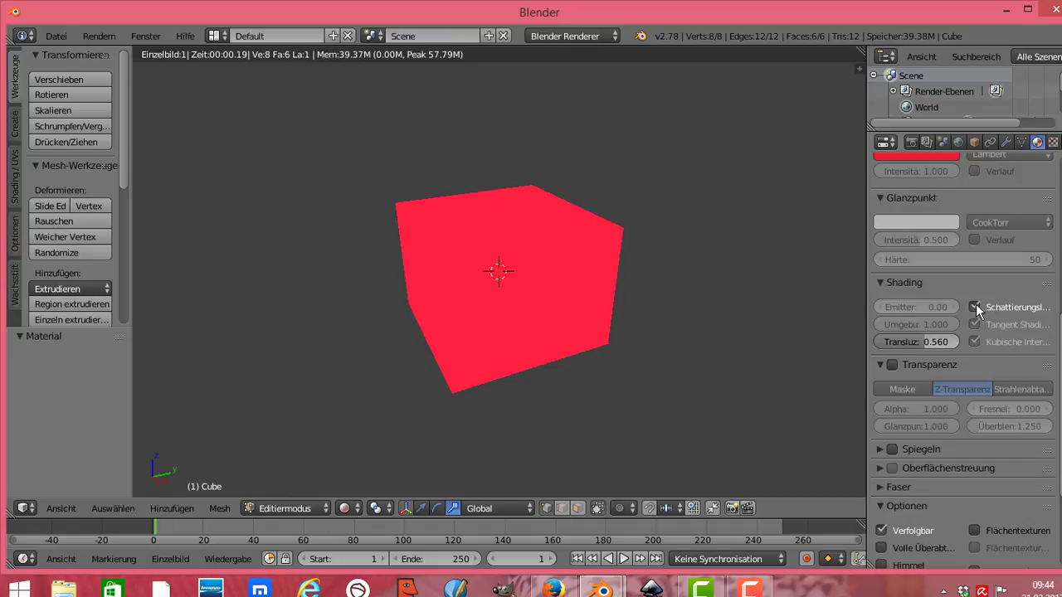
click(975, 306)
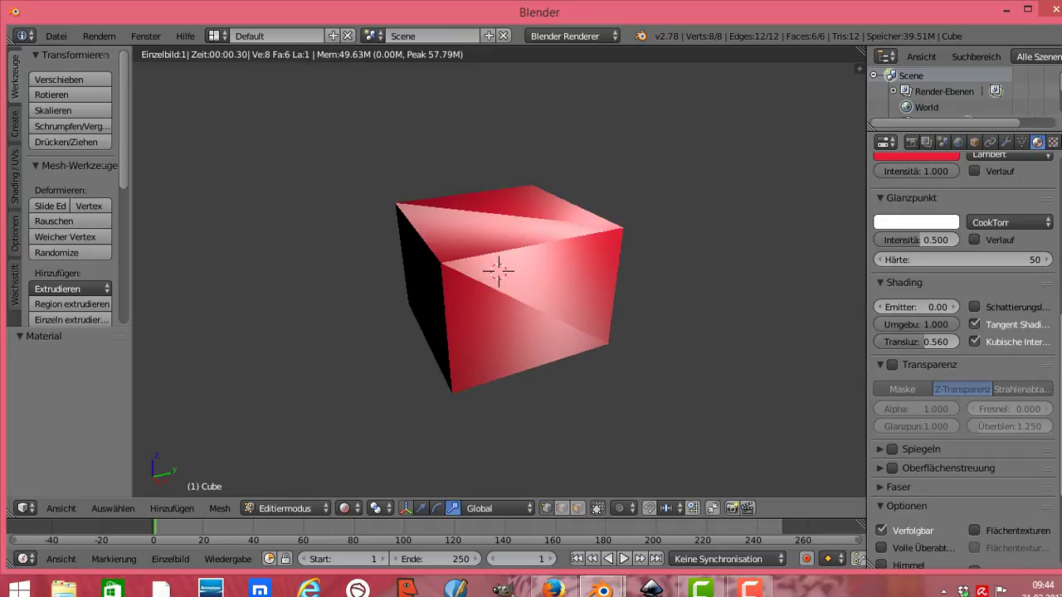
Step: Select the grün material slot and assign it to the cube's faces
scroll(941, 306, up, 4)
scroll(940, 305, up, 4)
scroll(941, 305, up, 2)
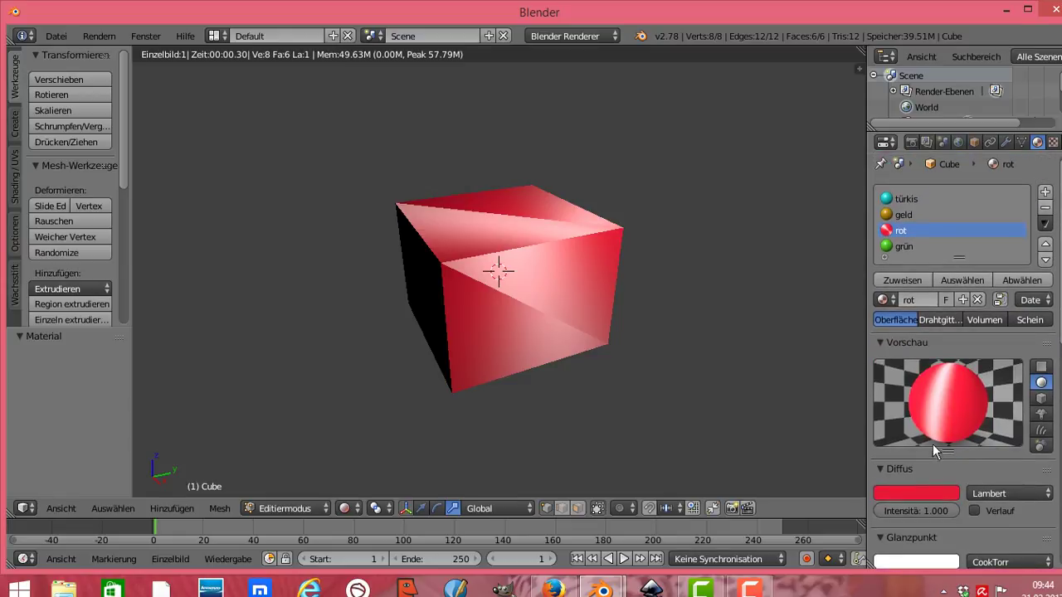
click(906, 246)
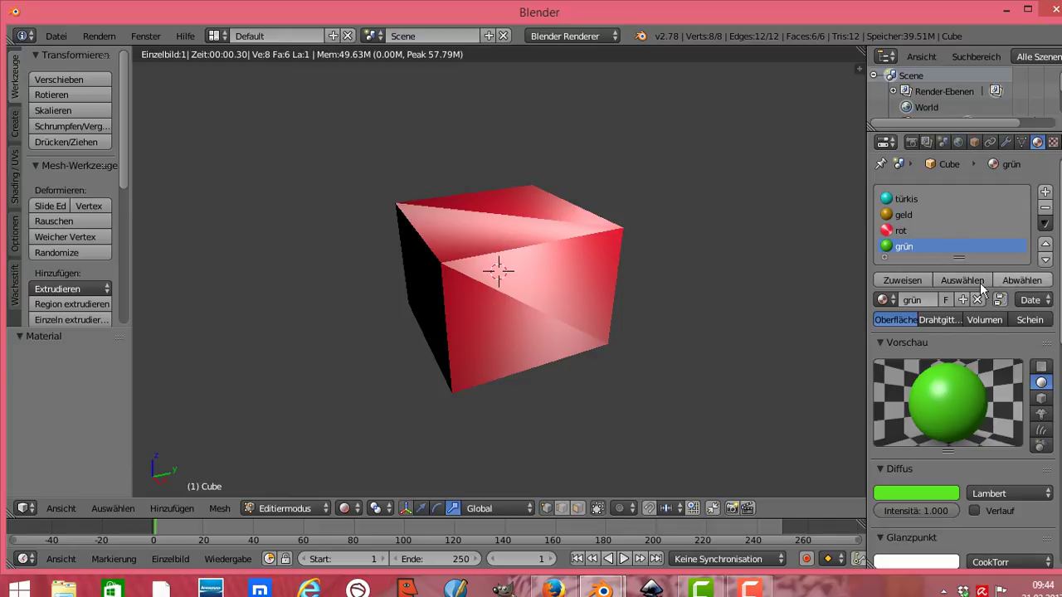
click(917, 285)
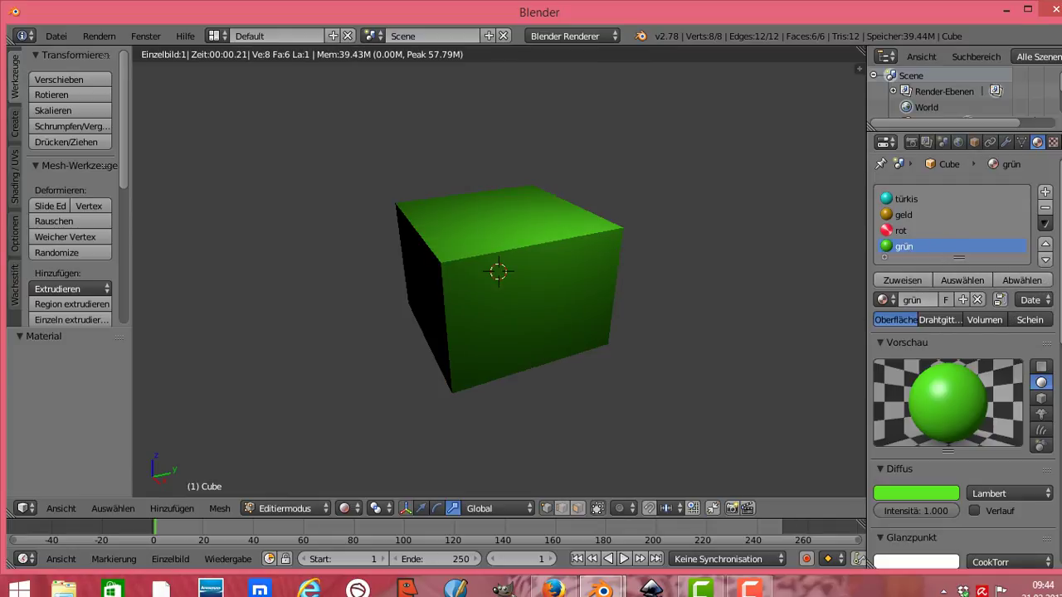
Step: Enable tangent shading, cubic interpolation and Z-transparency on the green material
scroll(1058, 454, down, 2)
scroll(1058, 455, down, 4)
scroll(1058, 454, down, 3)
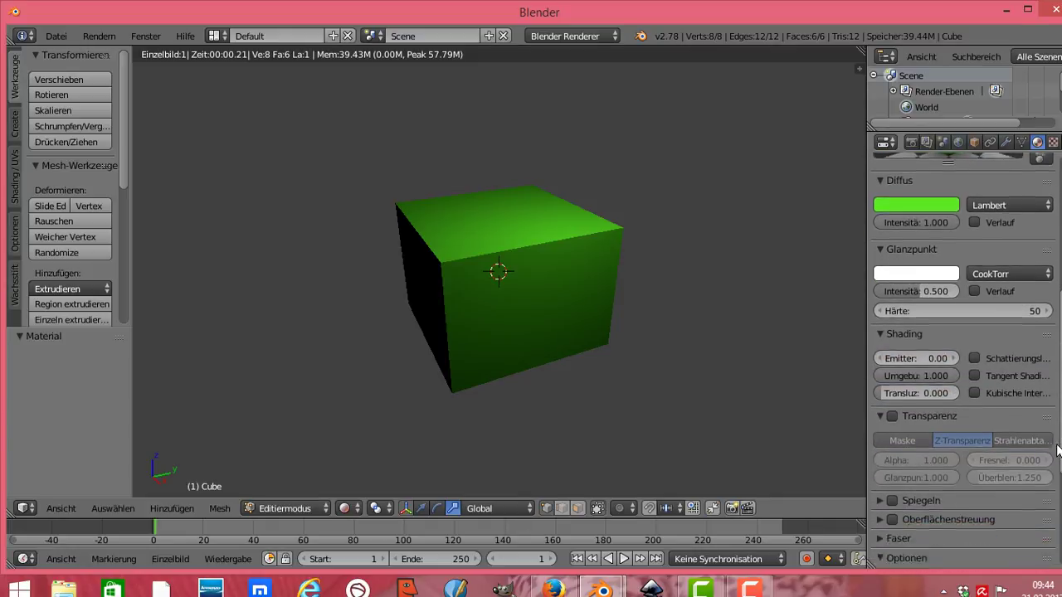
scroll(1058, 454, down, 1)
click(976, 333)
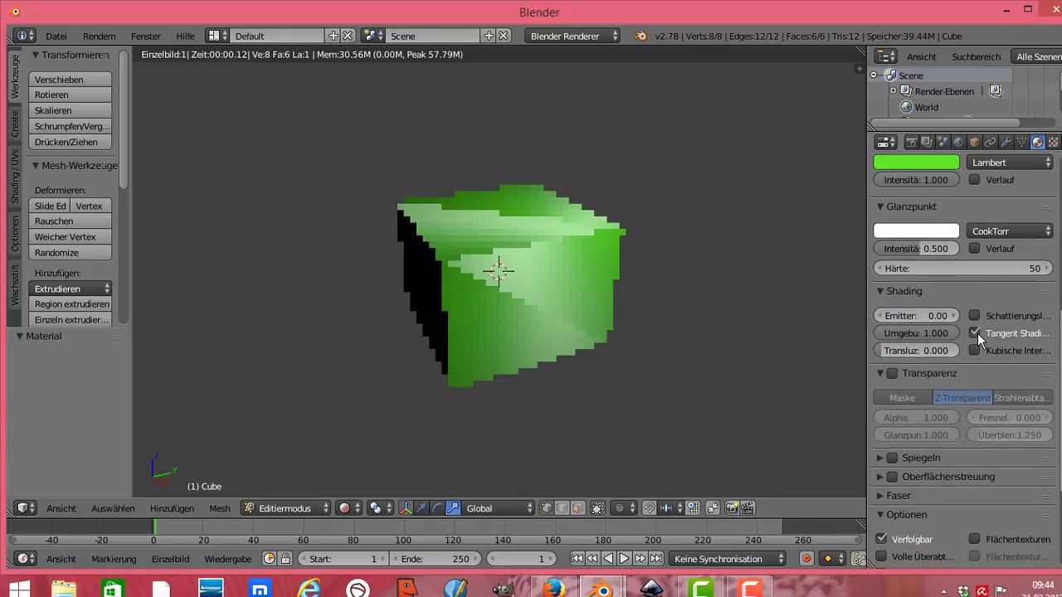
click(976, 347)
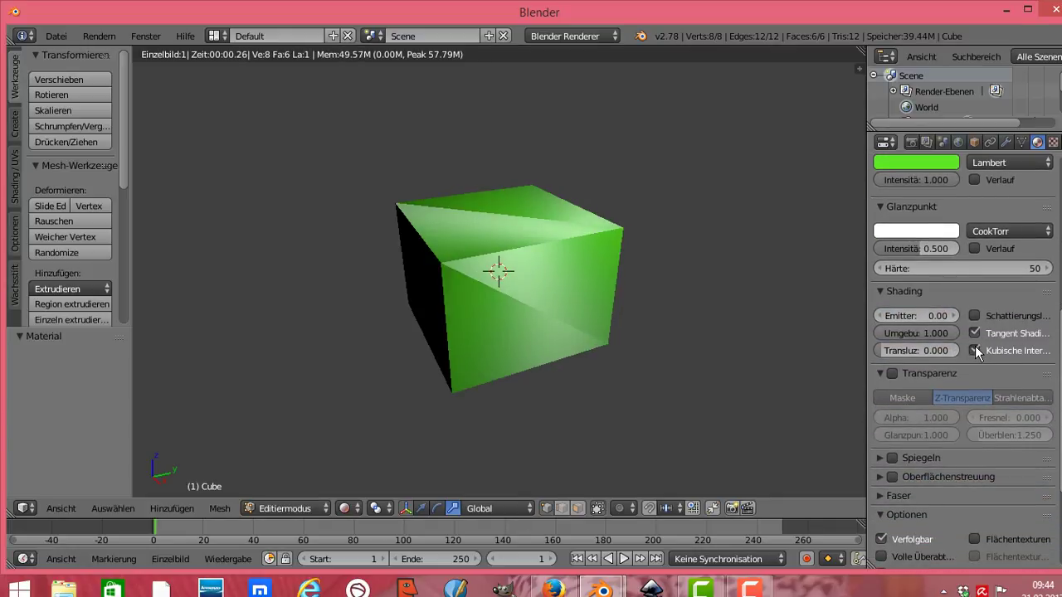
click(892, 374)
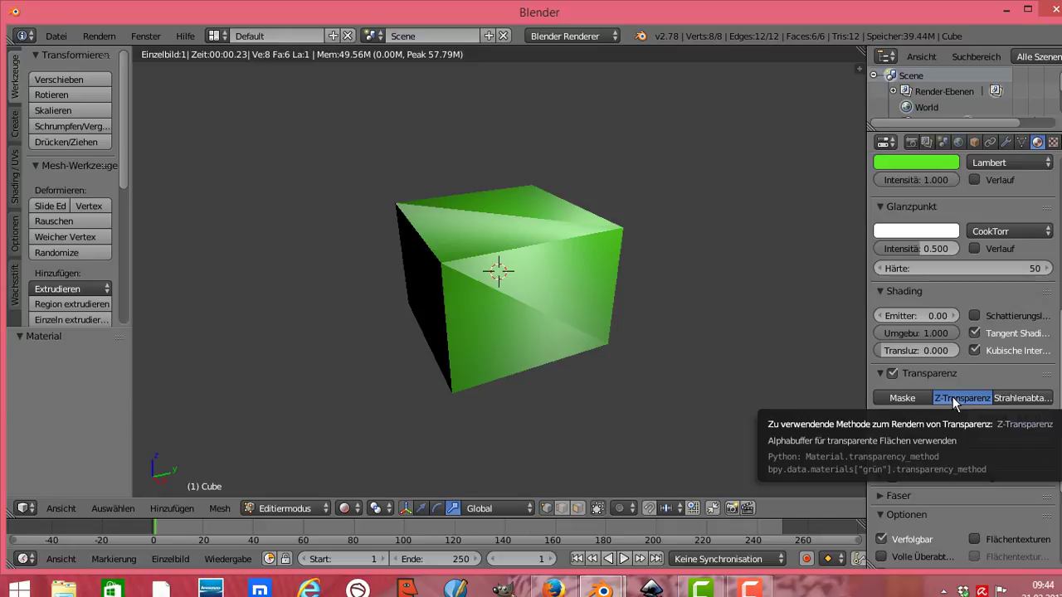
click(1003, 398)
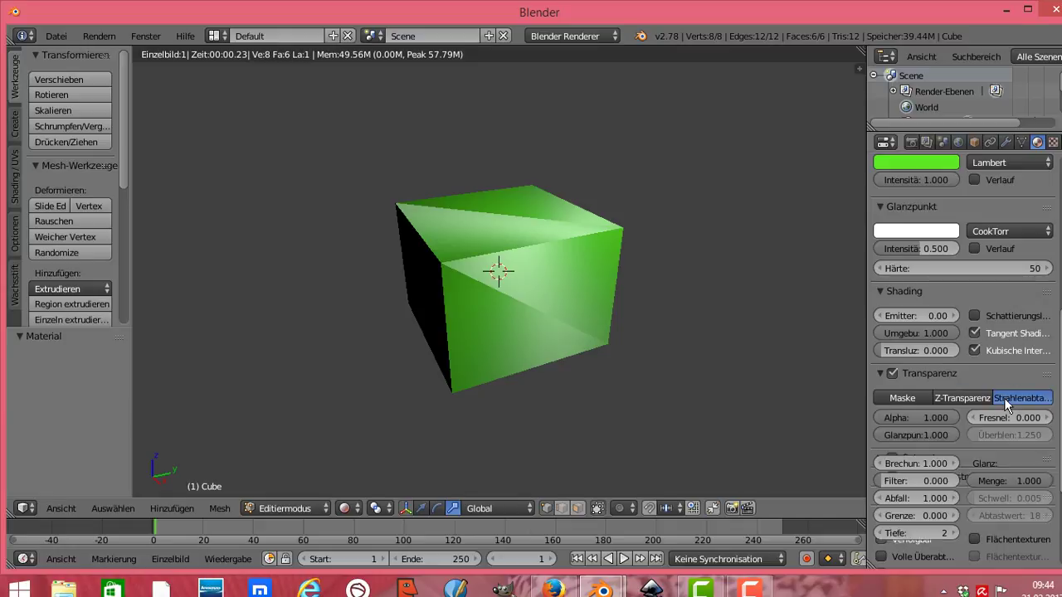
click(963, 394)
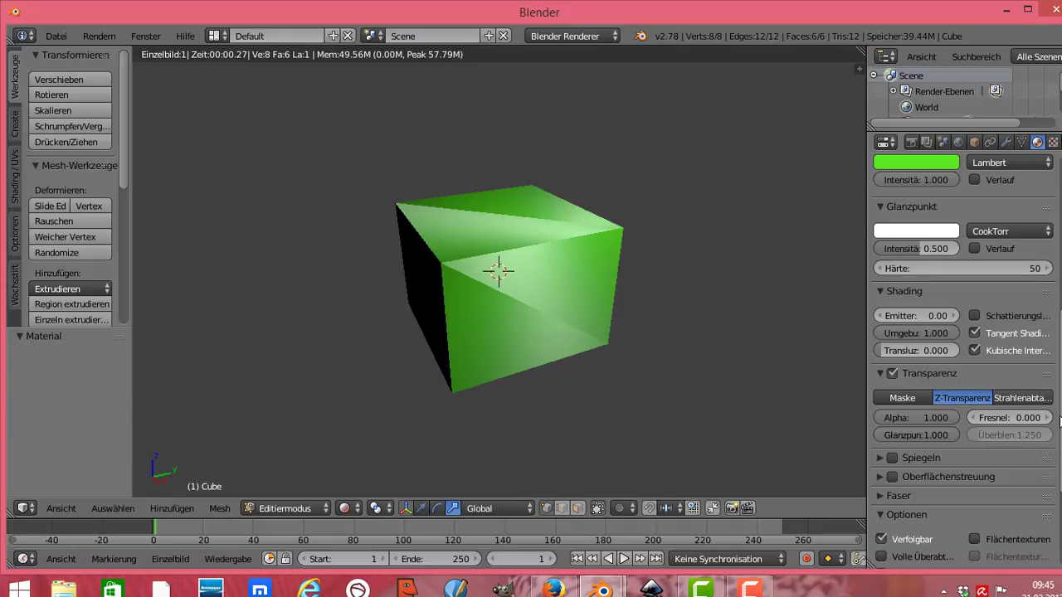
Step: Enable mirror with reflectivity 0.310 and Fresnel 5.000, and set gloss amount to 0.670
scroll(914, 360, down, 4)
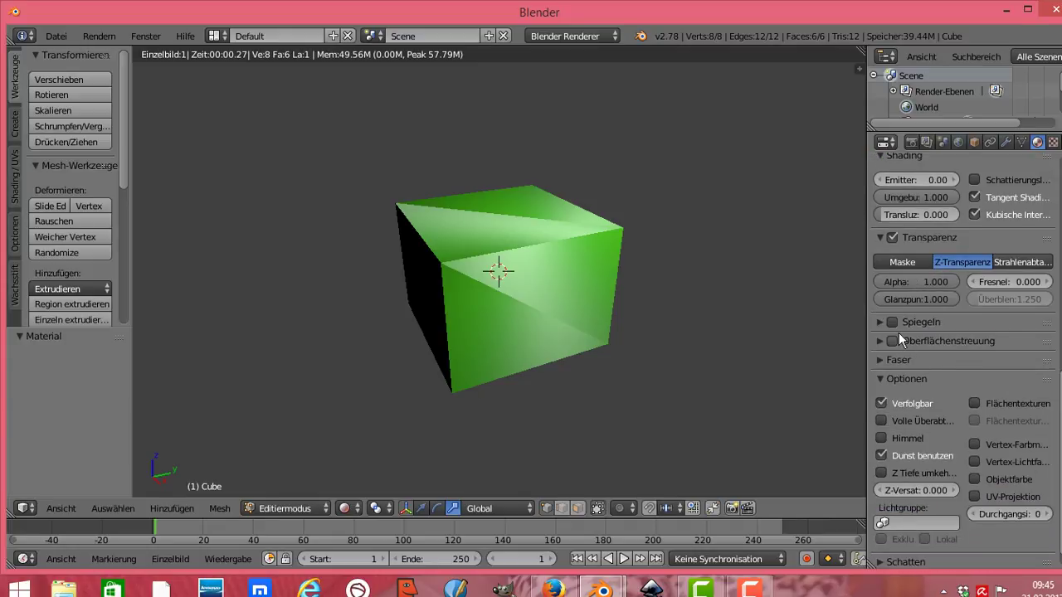
click(880, 321)
click(893, 323)
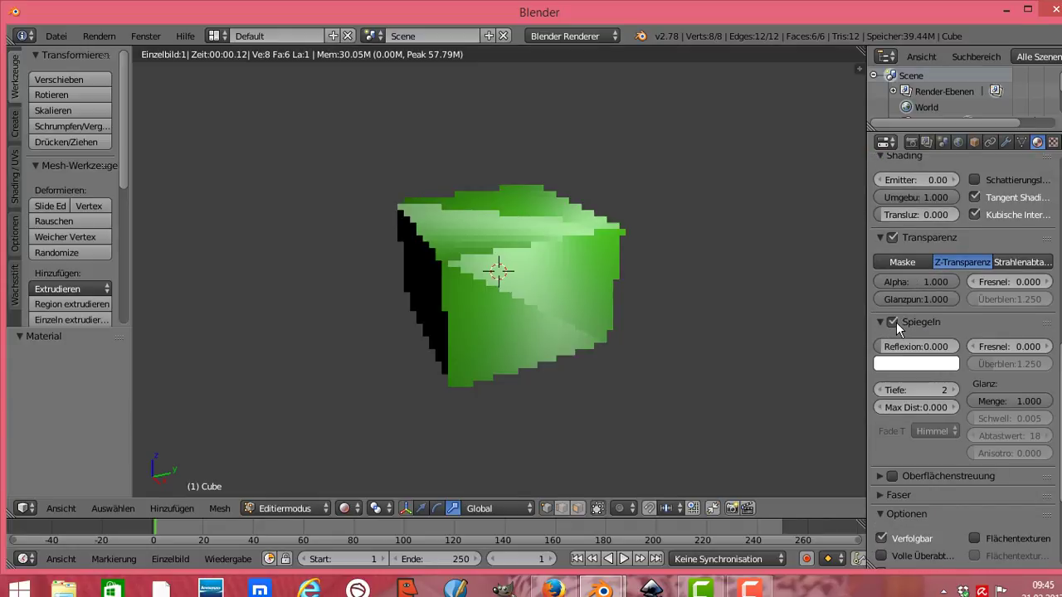
drag(900, 346, 925, 345)
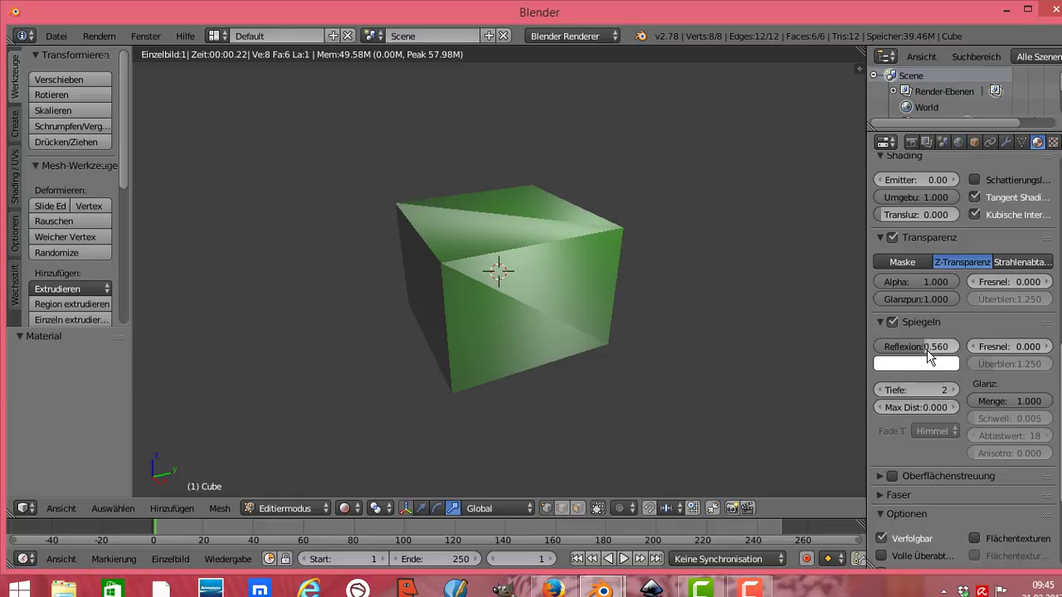
drag(927, 349, 912, 347)
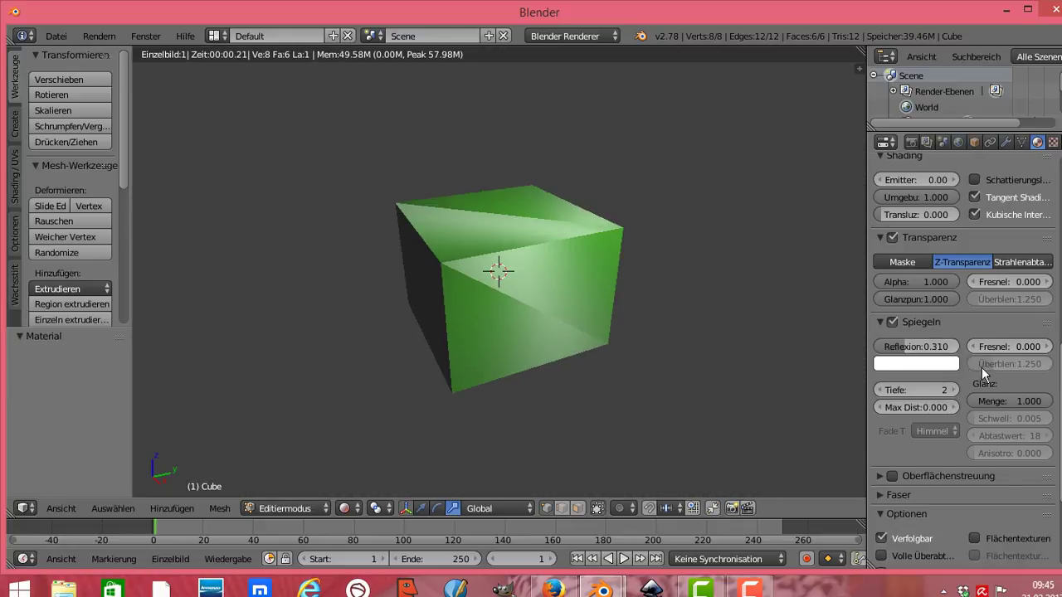
drag(974, 352, 981, 351)
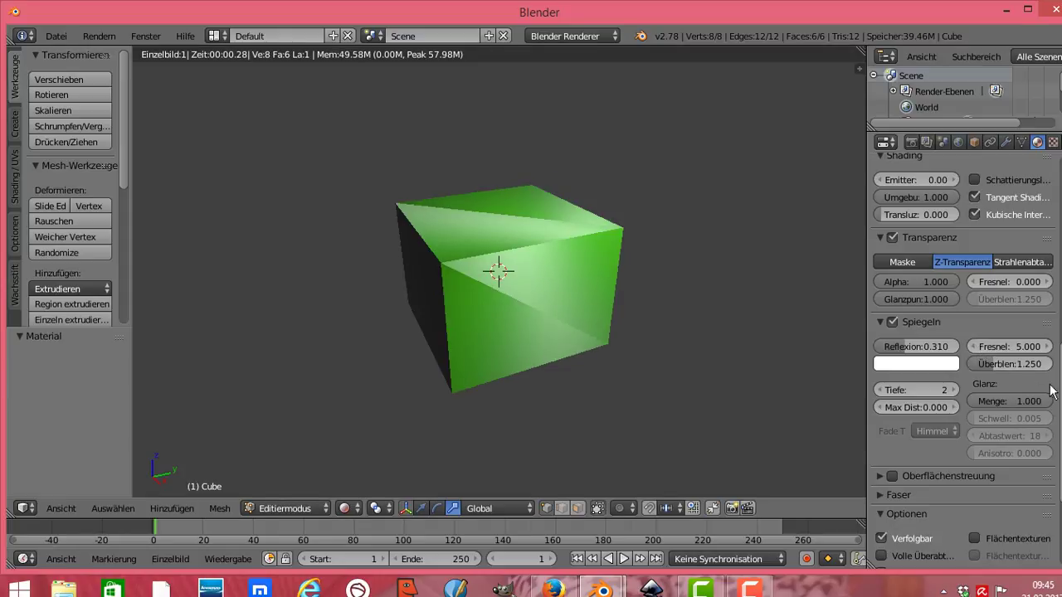
scroll(1049, 365, down, 3)
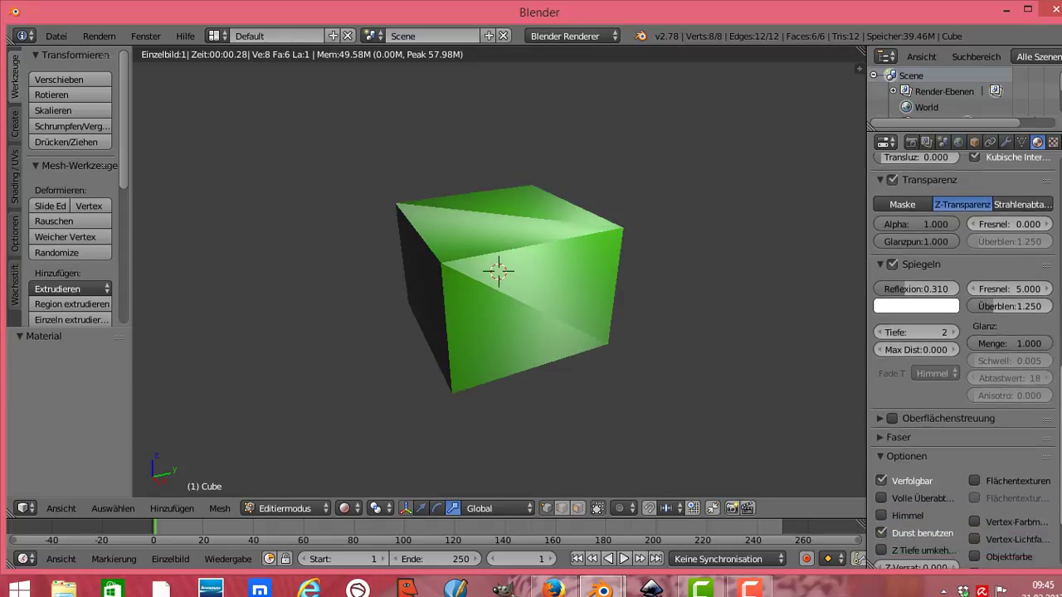
drag(1002, 338, 1029, 335)
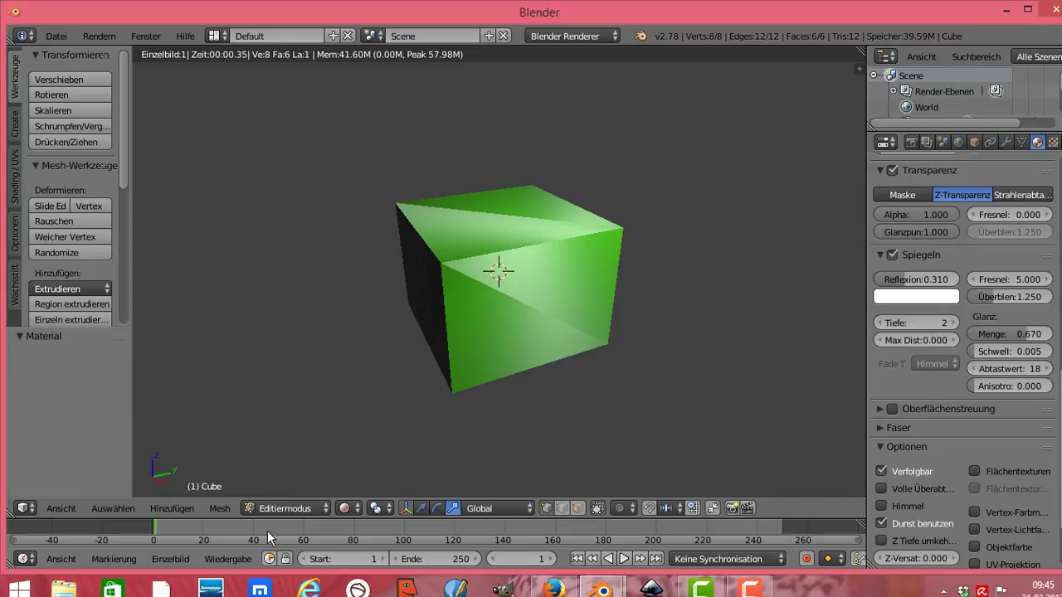
Step: Set viewport shading to Solid (Massiv) and change Editiermodus to Objektmodus
click(356, 508)
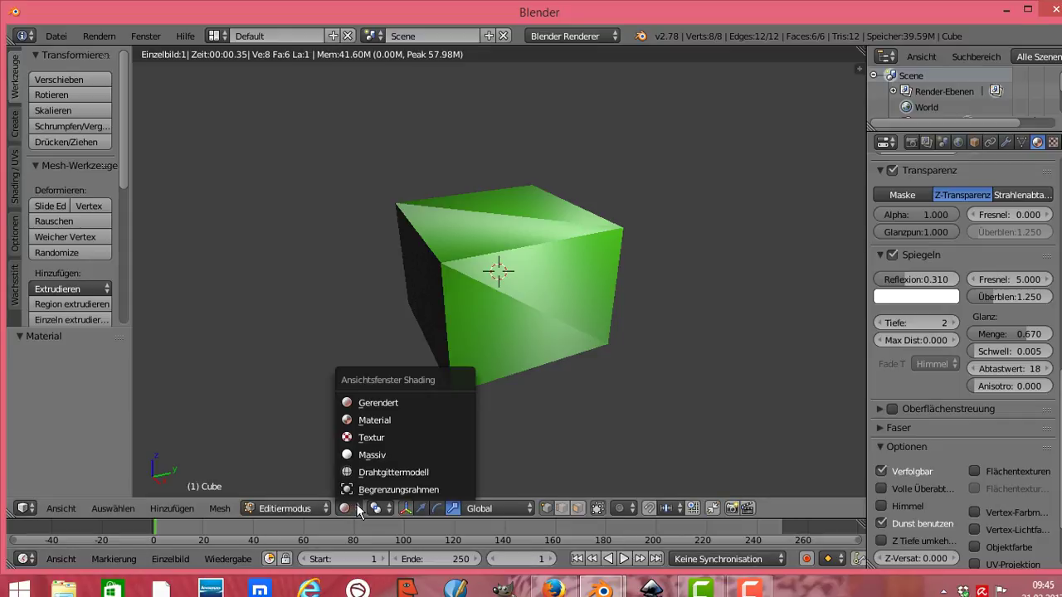
click(369, 454)
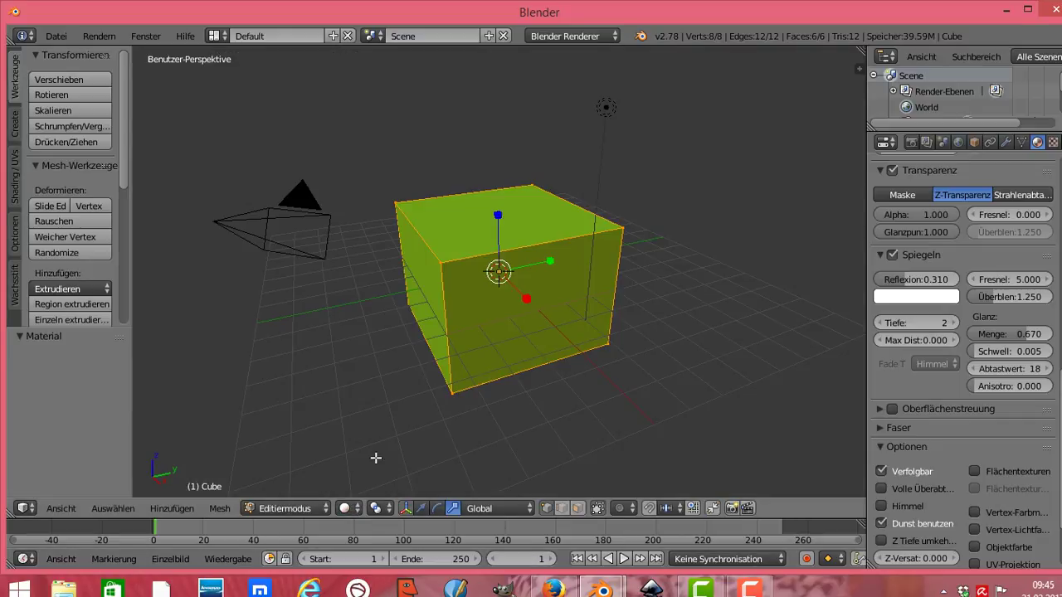
click(323, 510)
click(307, 490)
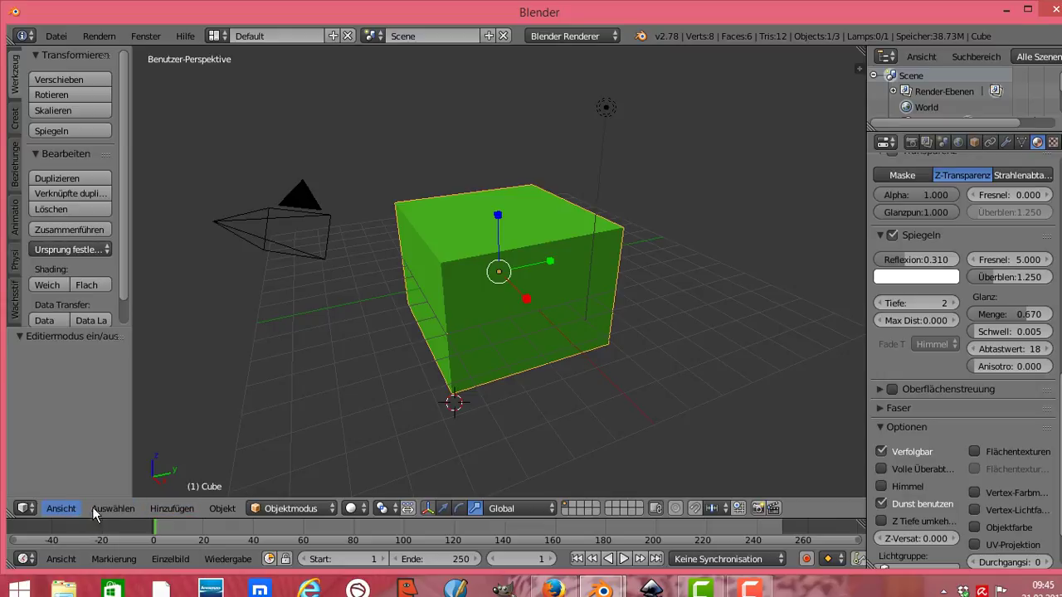
Step: Add a plane mesh at the 3D cursor and scale it up uniformly
click(169, 508)
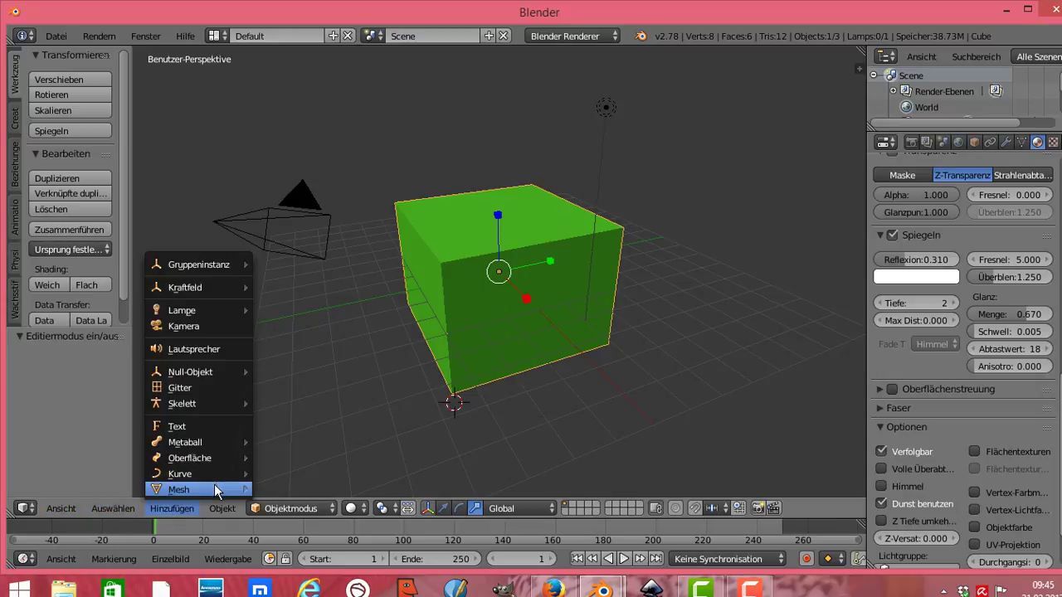
mouse_move(179, 489)
click(305, 341)
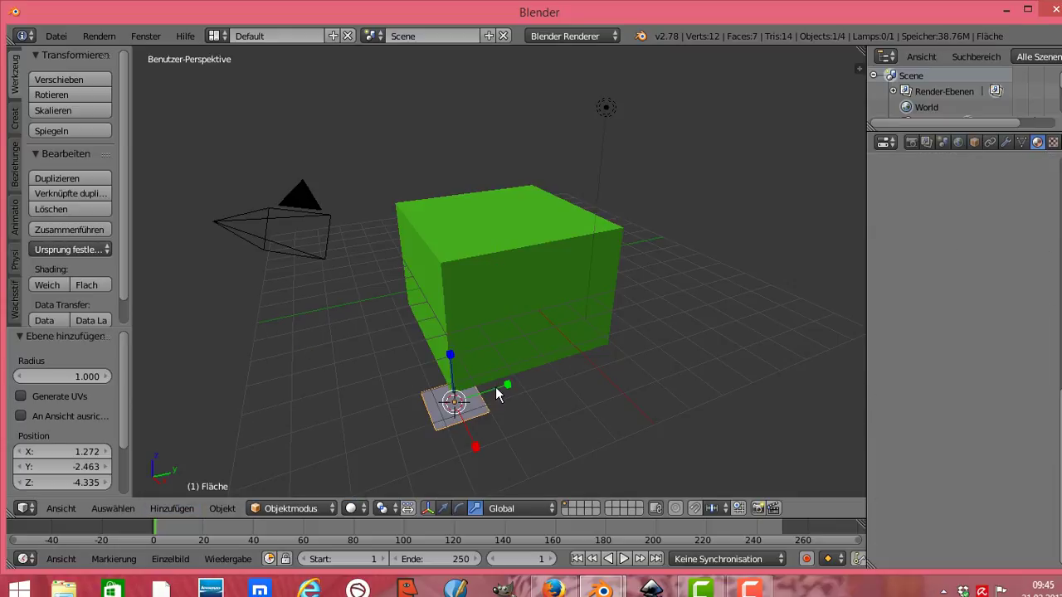
key(s)
click(199, 255)
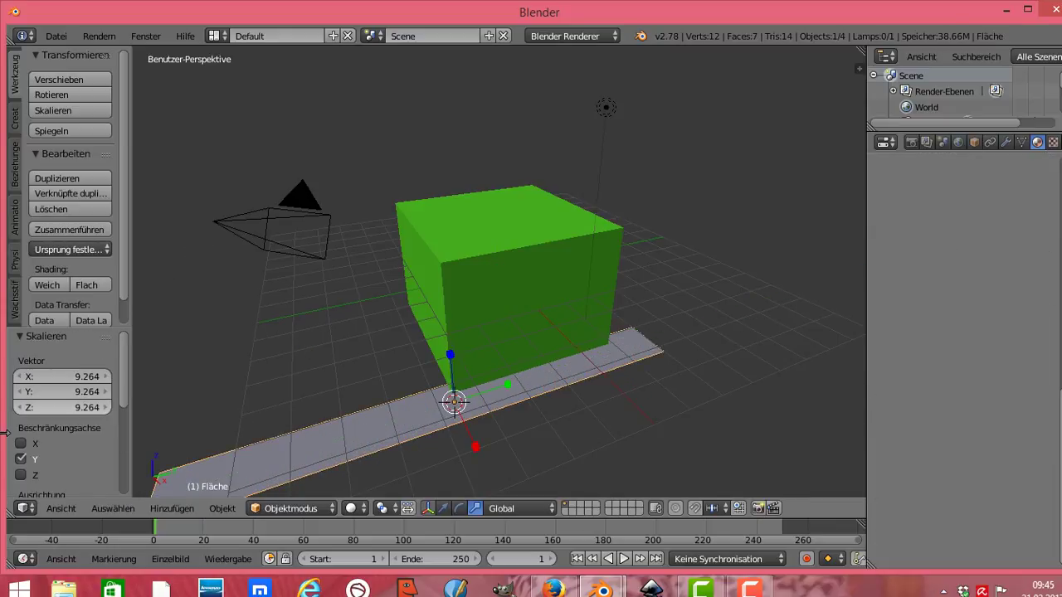
Step: Stretch the plane along its X, Y and Z axes, then widen X further into a large floor
key(s)
key(x)
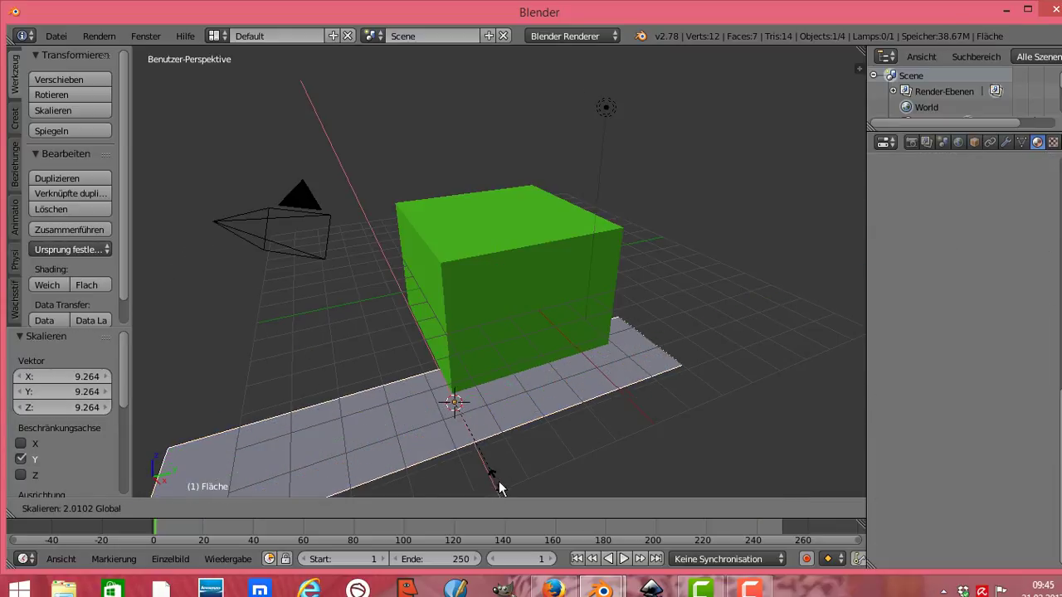
click(158, 187)
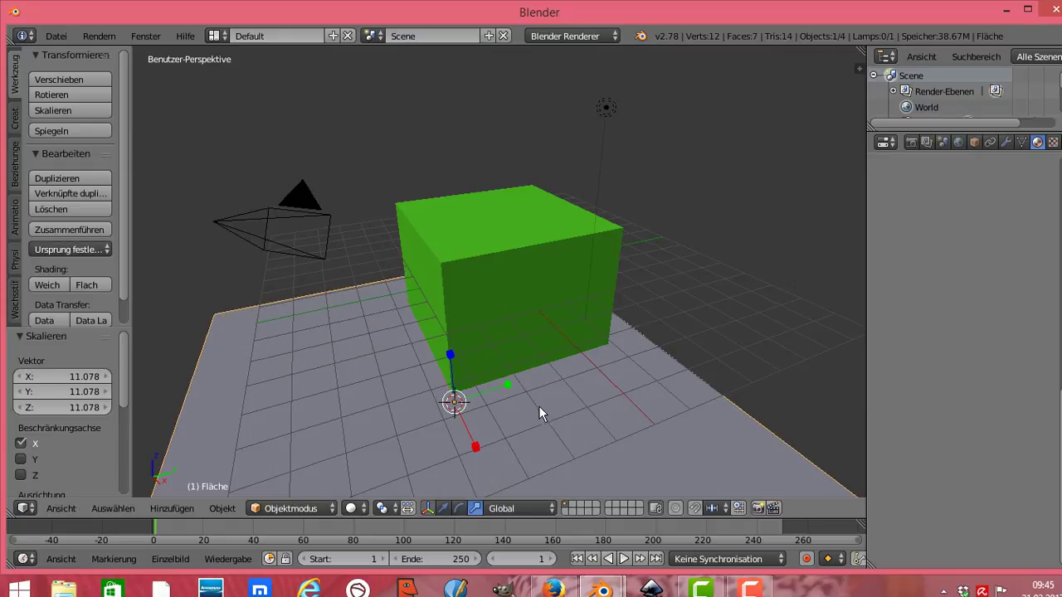
key(s)
key(y)
click(657, 280)
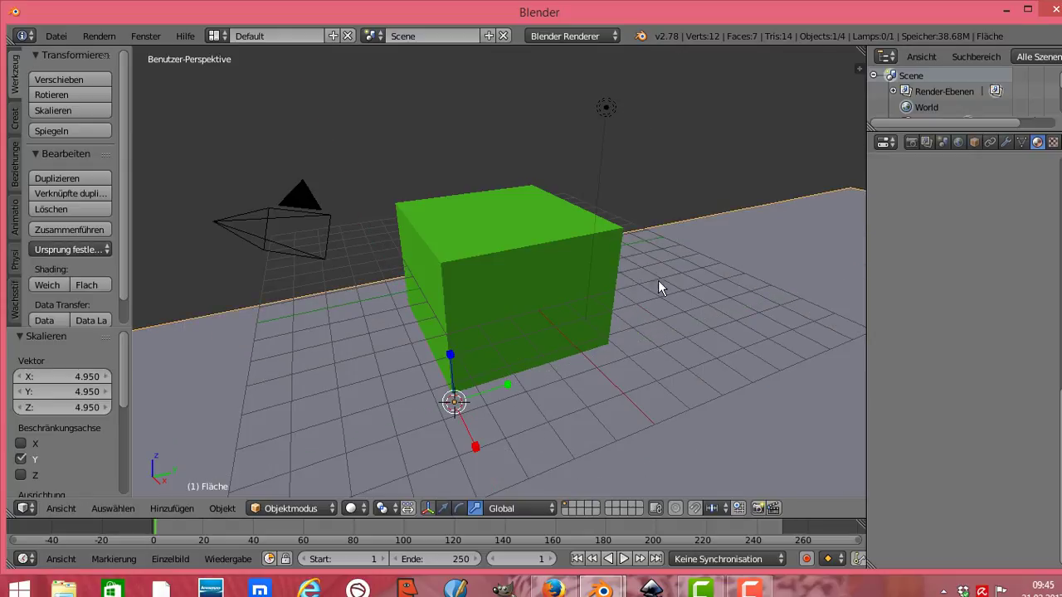
key(s)
key(z)
click(399, 171)
key(s)
key(x)
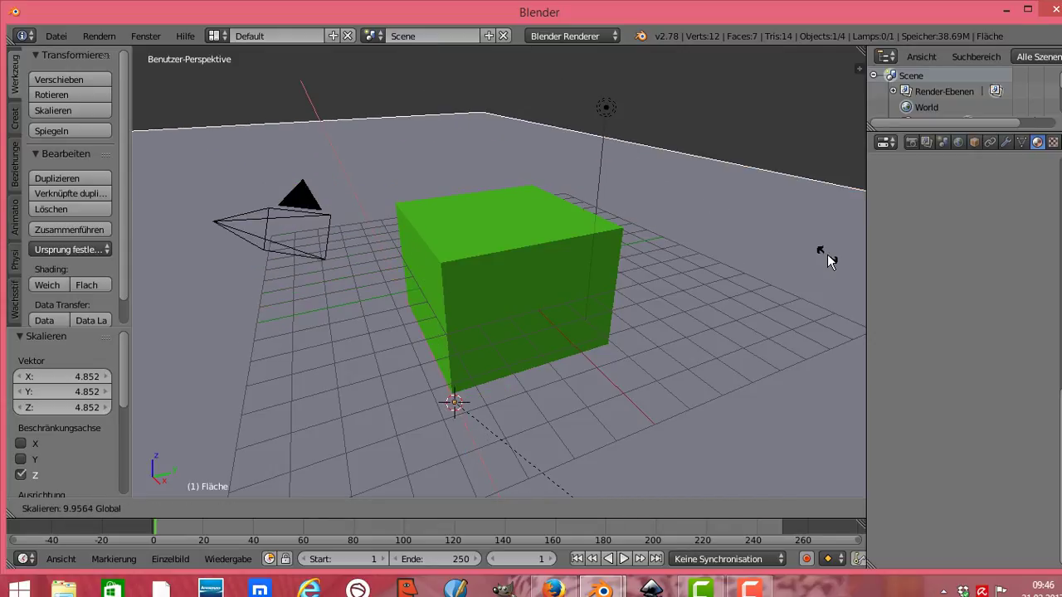
click(828, 255)
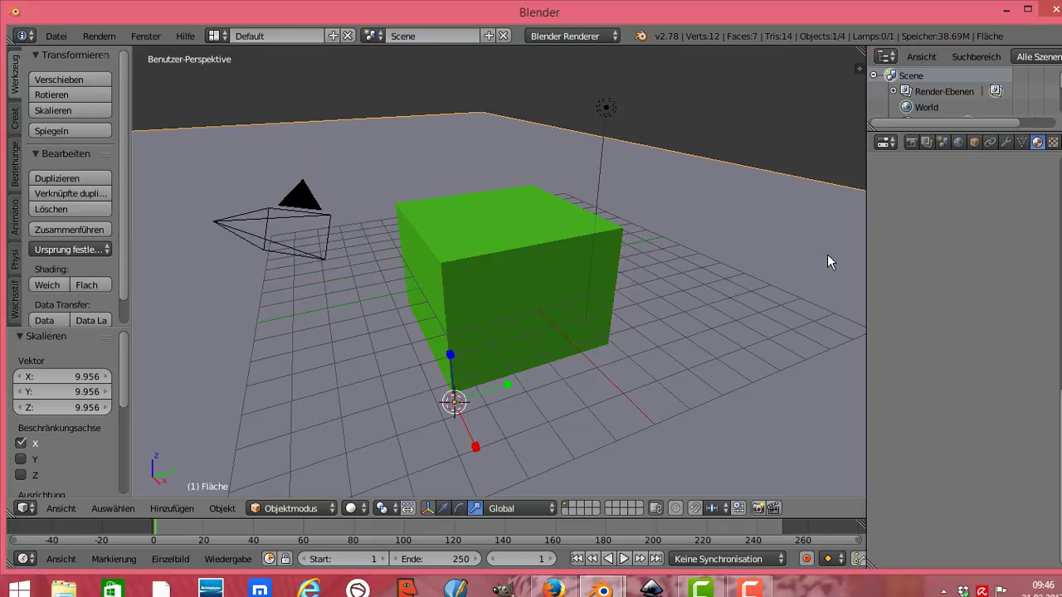
Step: Set viewport shading to Rendered (Gerendert) and choose Cycles Render as the render engine
click(354, 508)
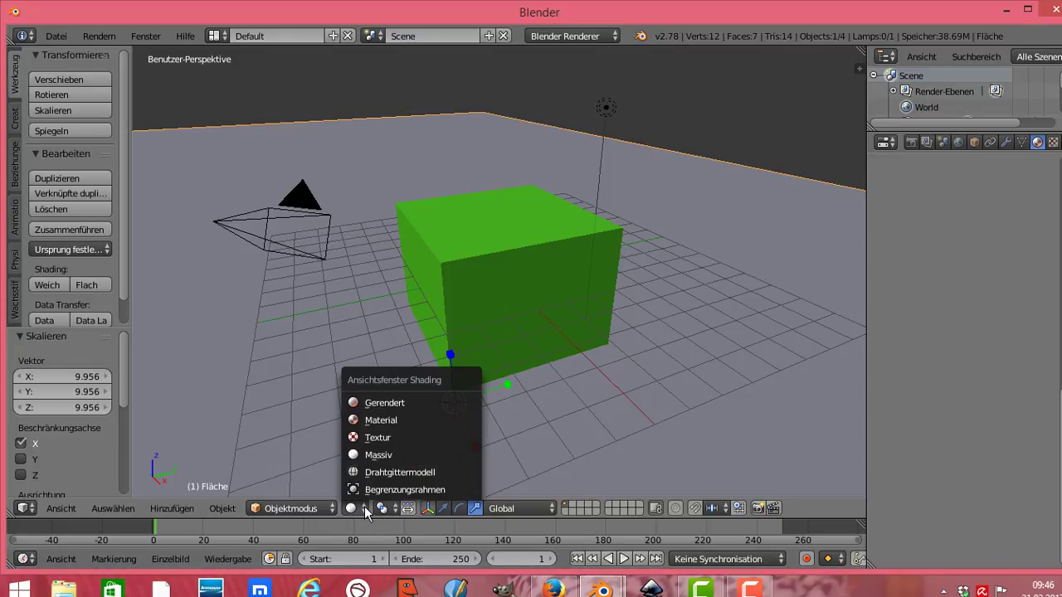
click(392, 403)
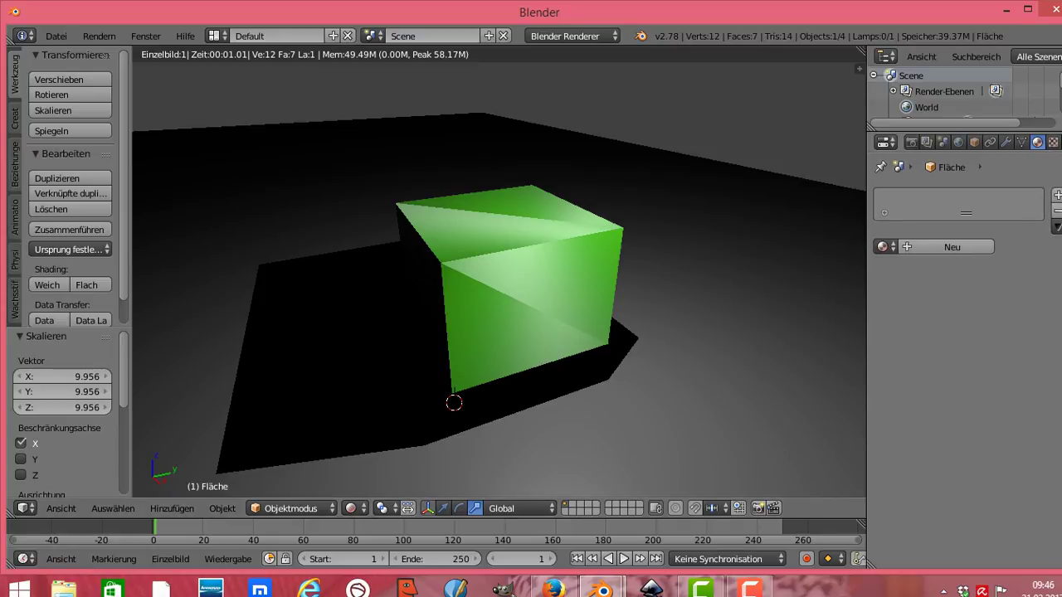
click(616, 43)
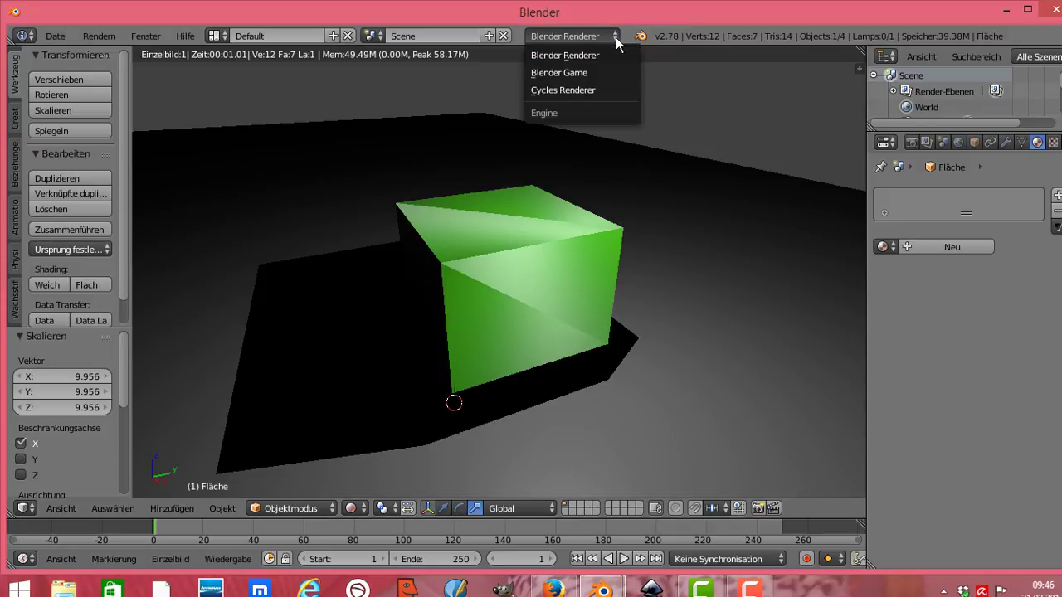
click(589, 85)
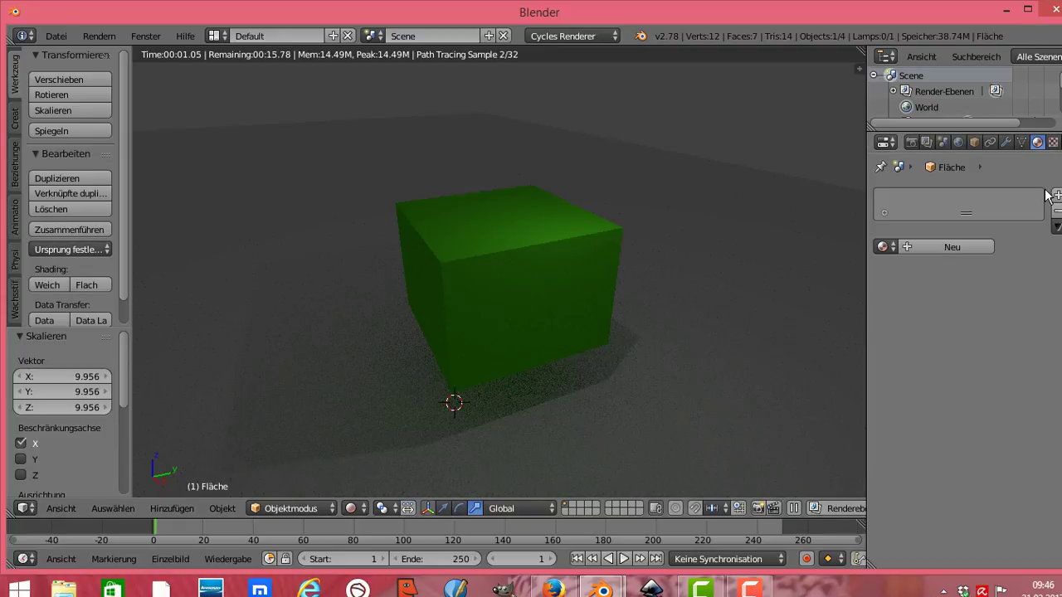
Step: Create a new plane material with a glossy Zeichentrick (Toon) BSDF surface
click(978, 246)
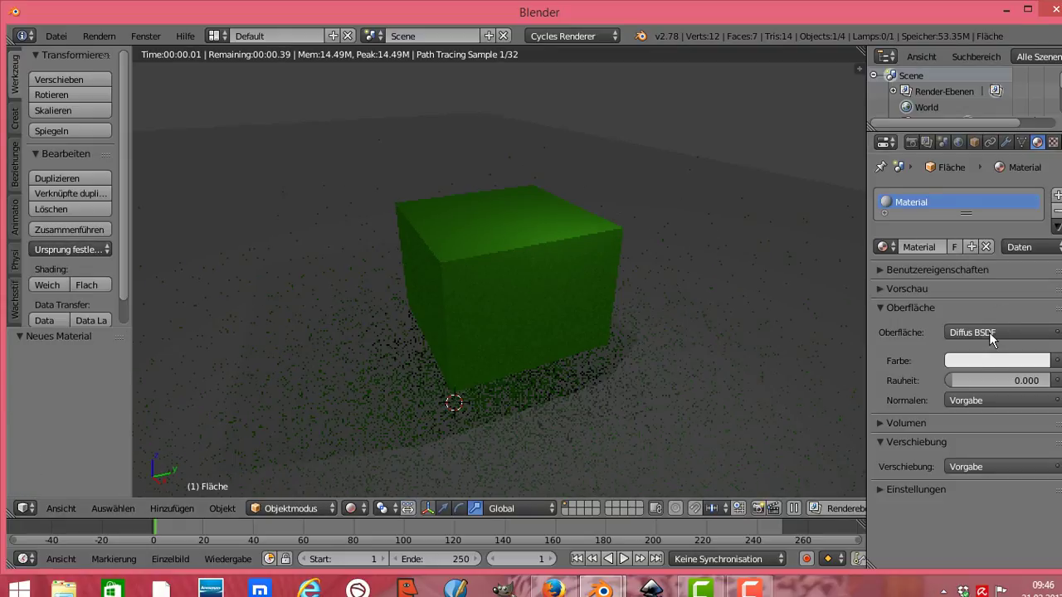
click(1057, 334)
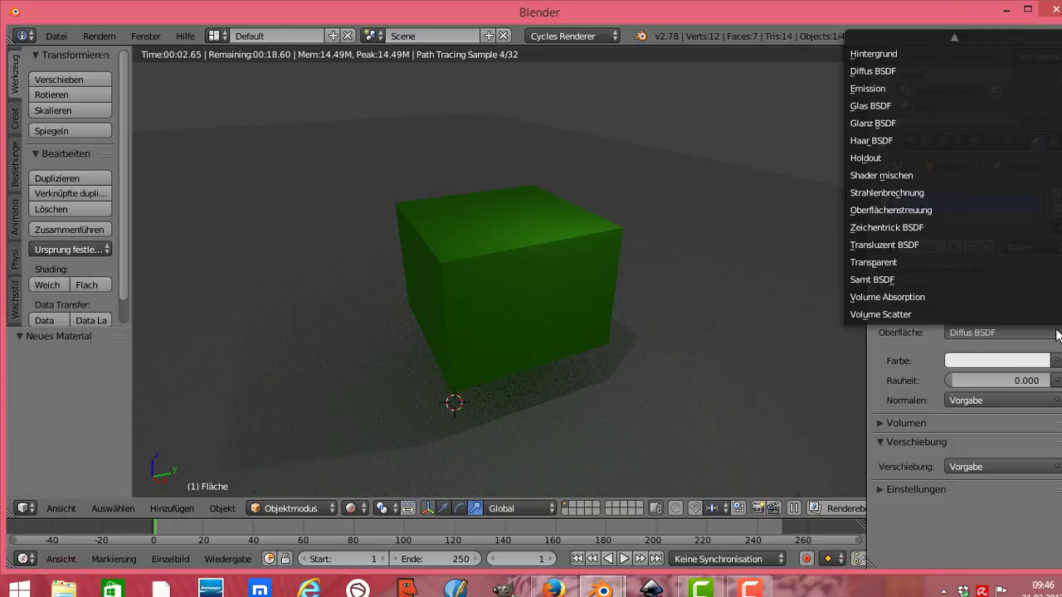
click(896, 226)
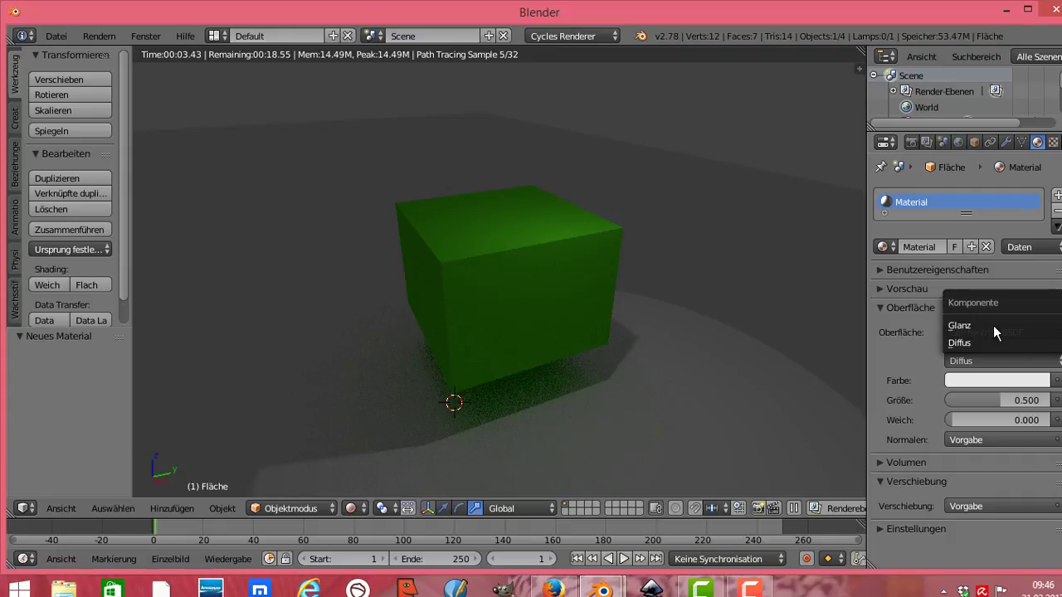
click(991, 326)
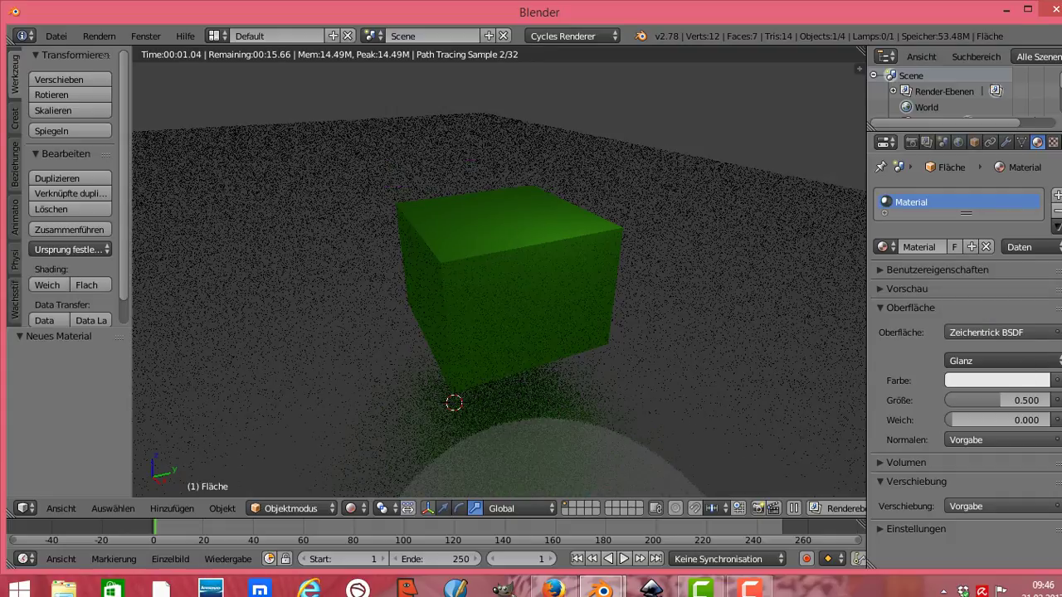
Step: Set the surface colour to cyan, then drive it with a brick texture (Ziegeltextur)
click(1018, 380)
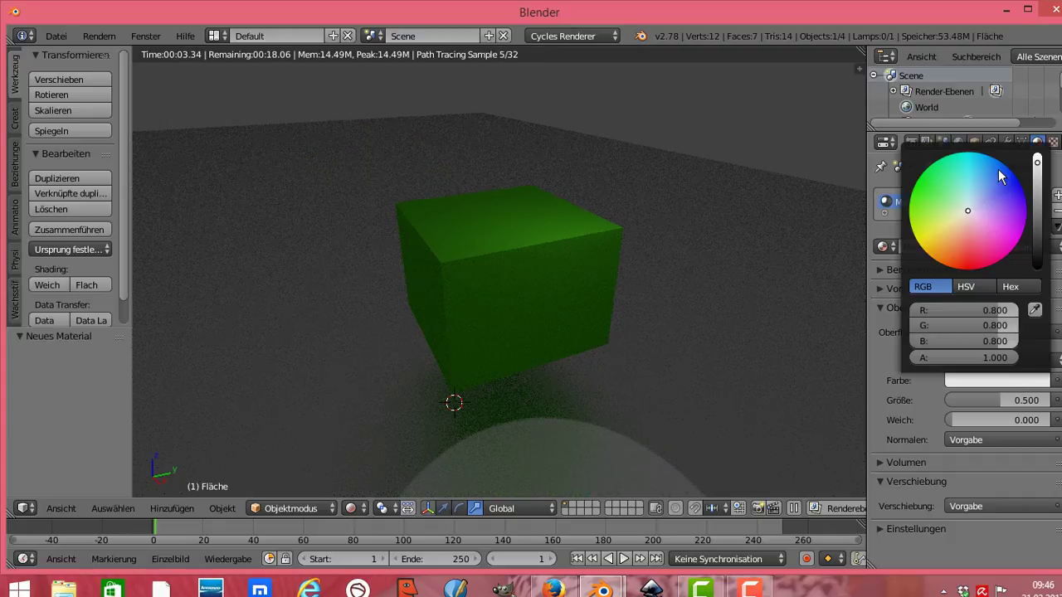
click(975, 163)
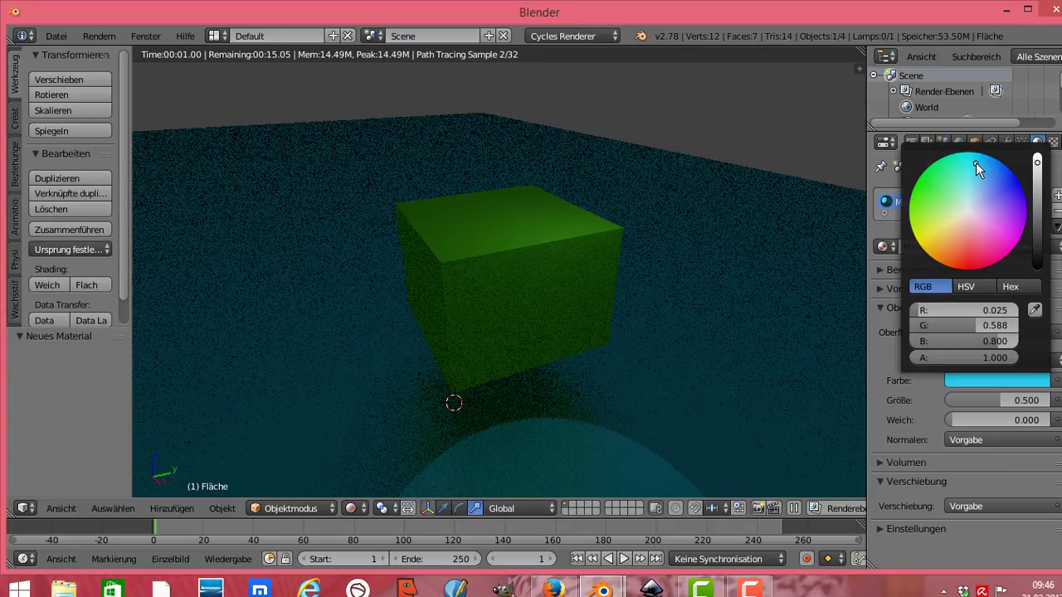
click(1058, 380)
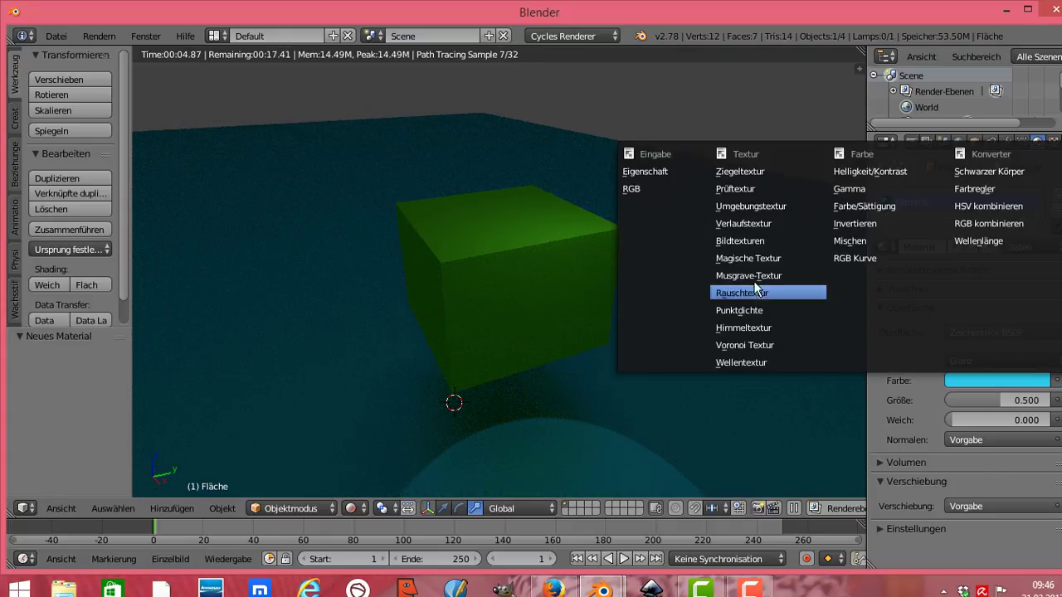
click(748, 174)
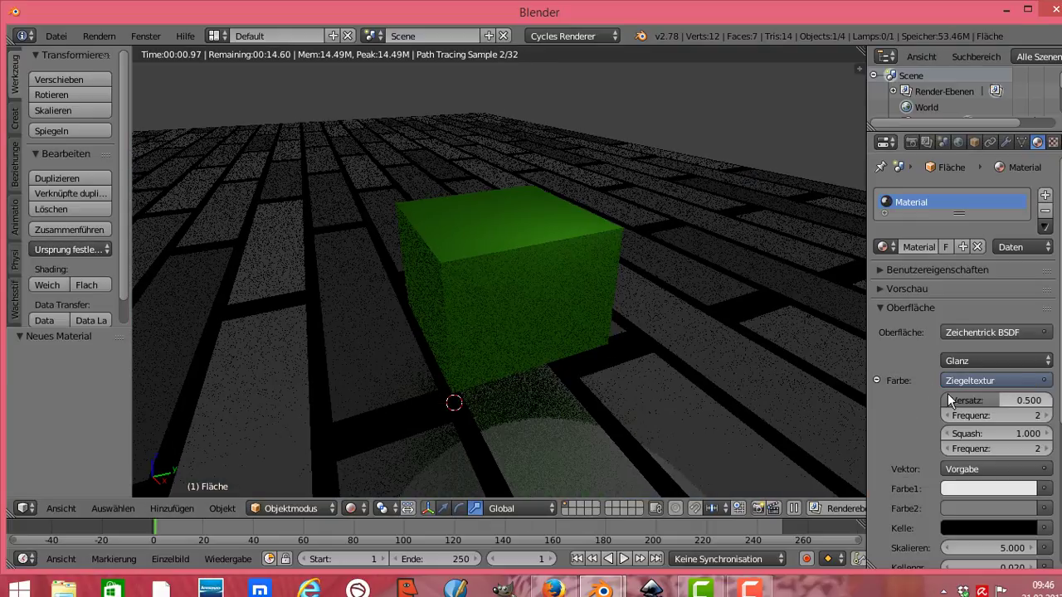
Step: Set the first brick colour (Farbe1) to blue
scroll(962, 365, down, 3)
scroll(997, 332, down, 1)
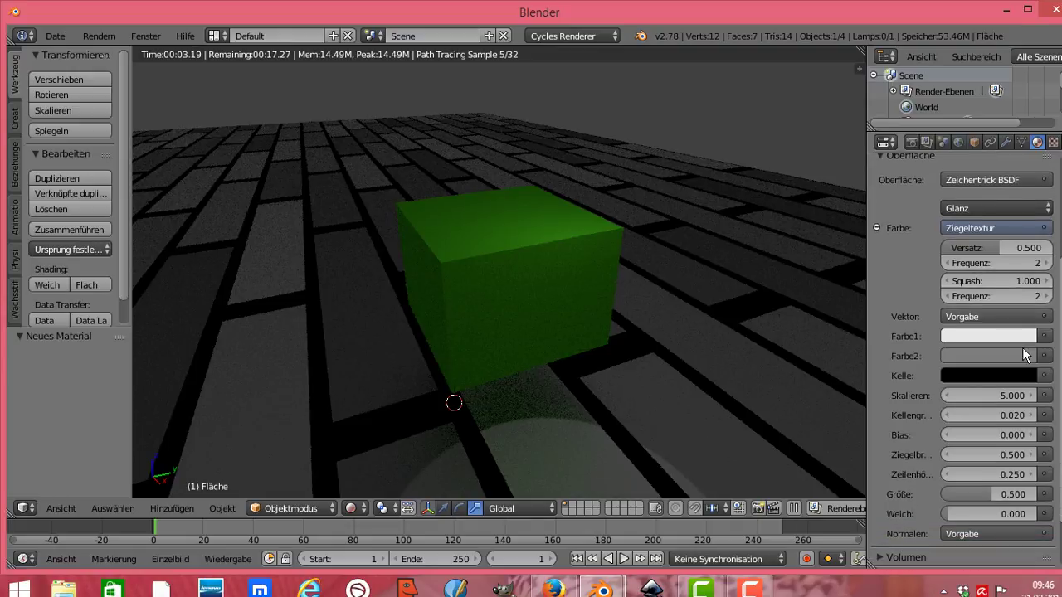
click(997, 332)
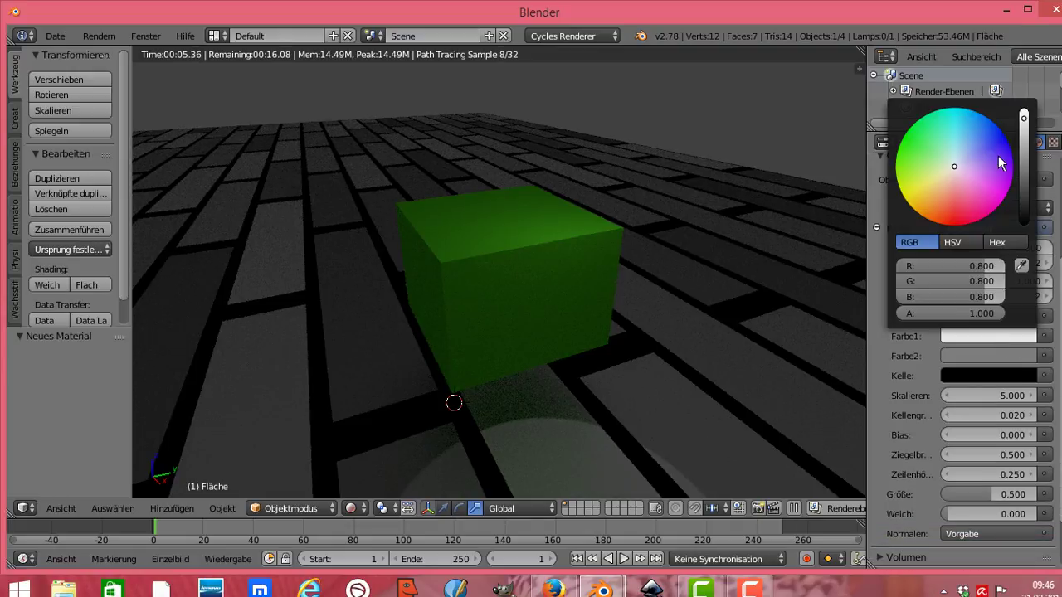
click(922, 207)
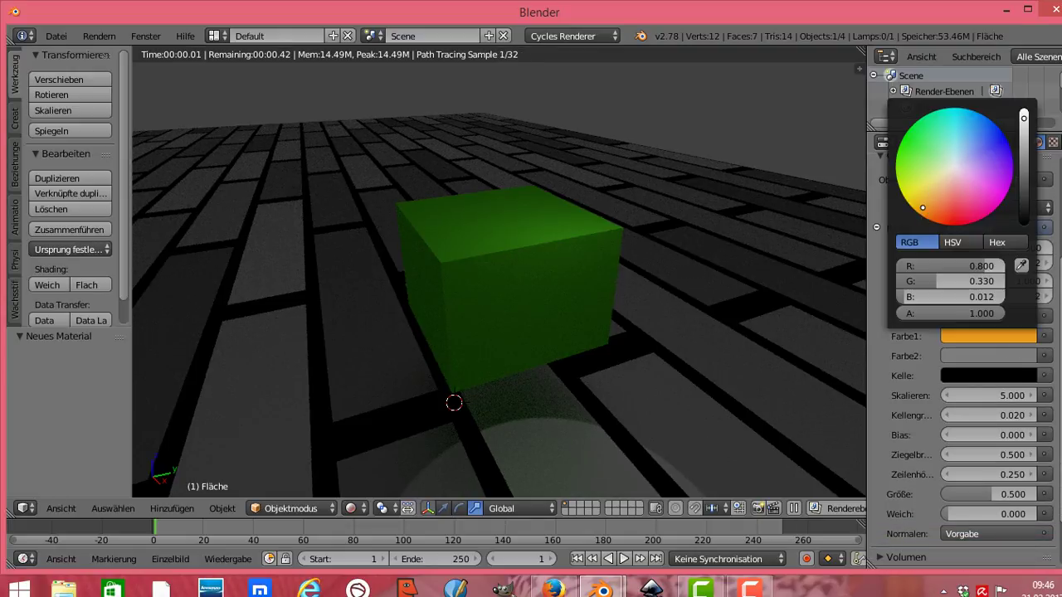
click(948, 217)
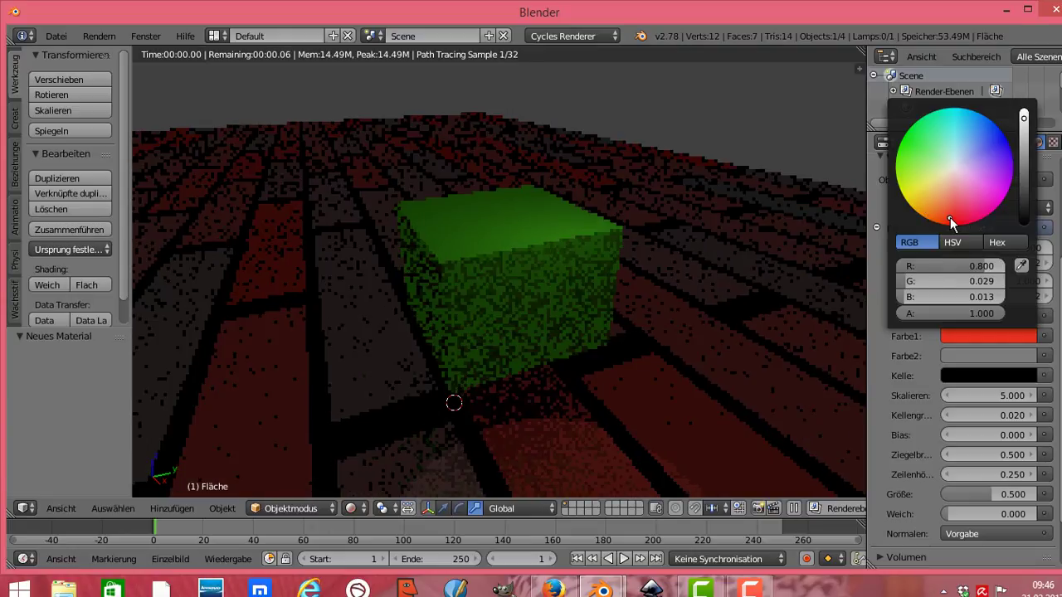
click(987, 135)
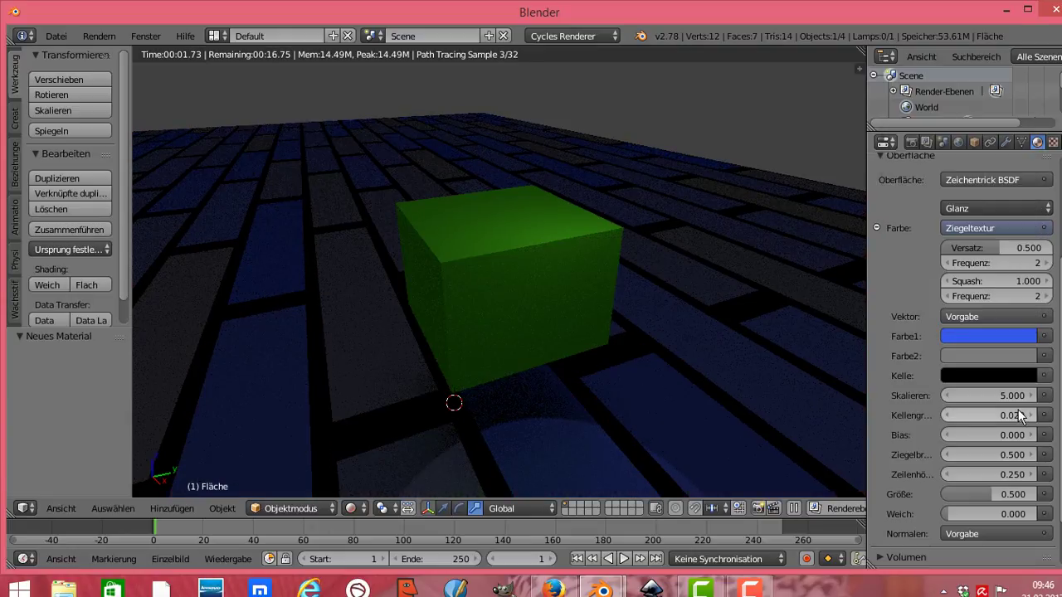
Step: Make the second brick colour a full-brightness bluish cyan and raise the brick scale for finer bricks
click(1002, 355)
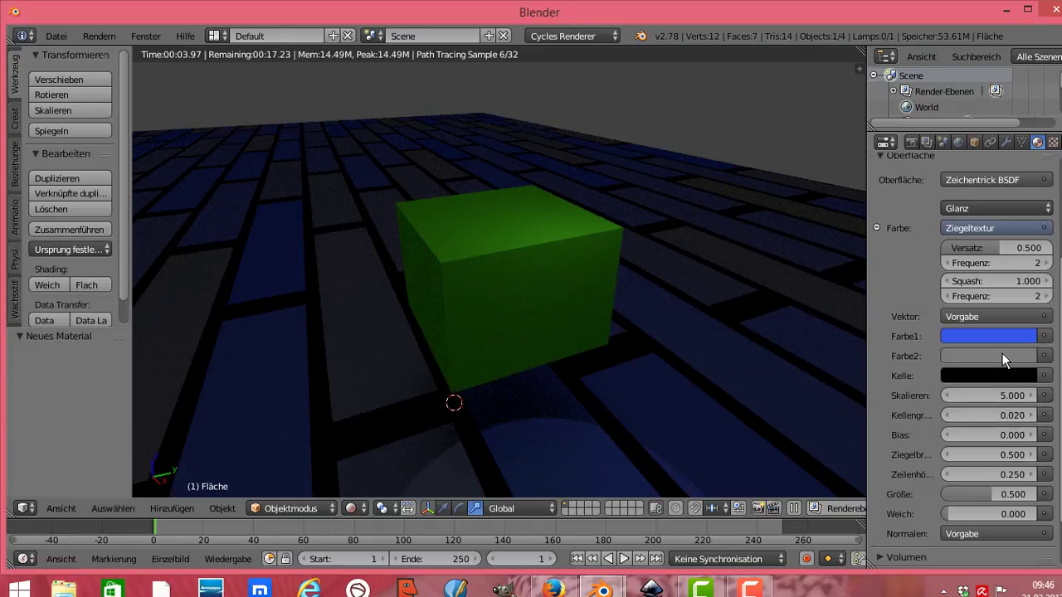
drag(1024, 188, 1023, 135)
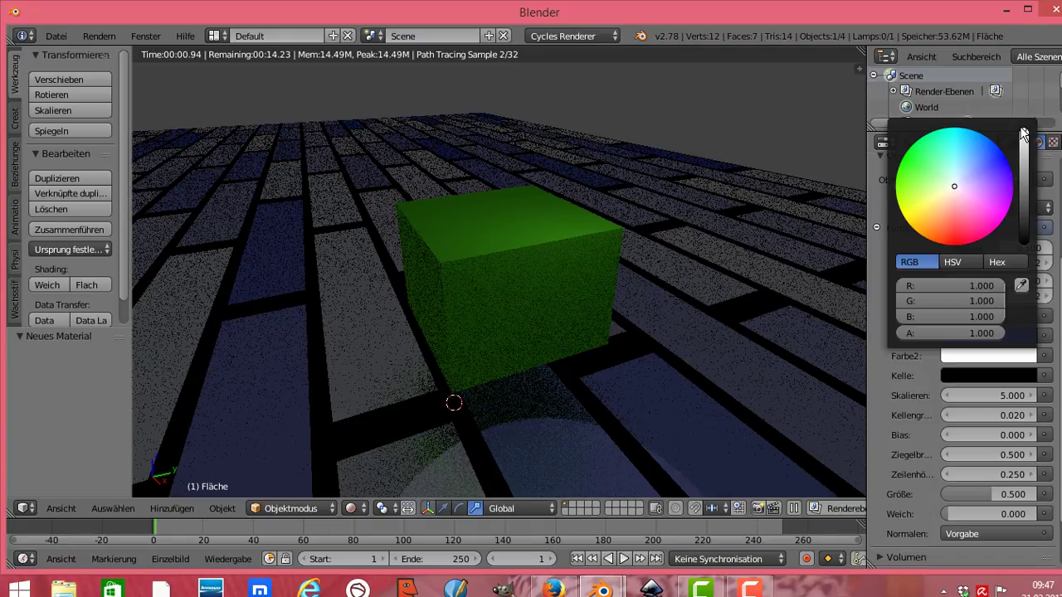
click(915, 158)
click(945, 143)
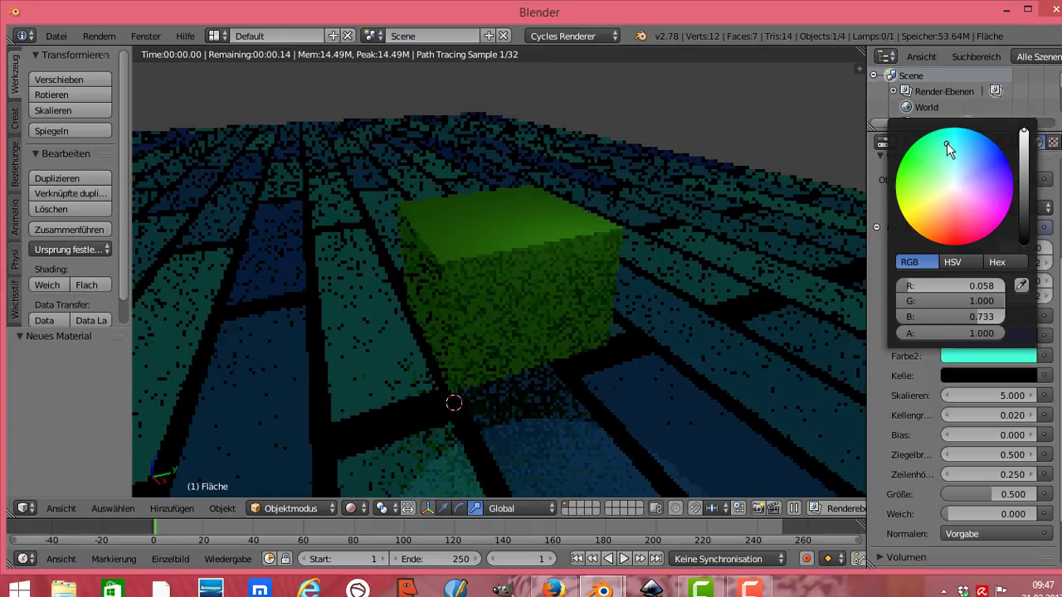
click(960, 135)
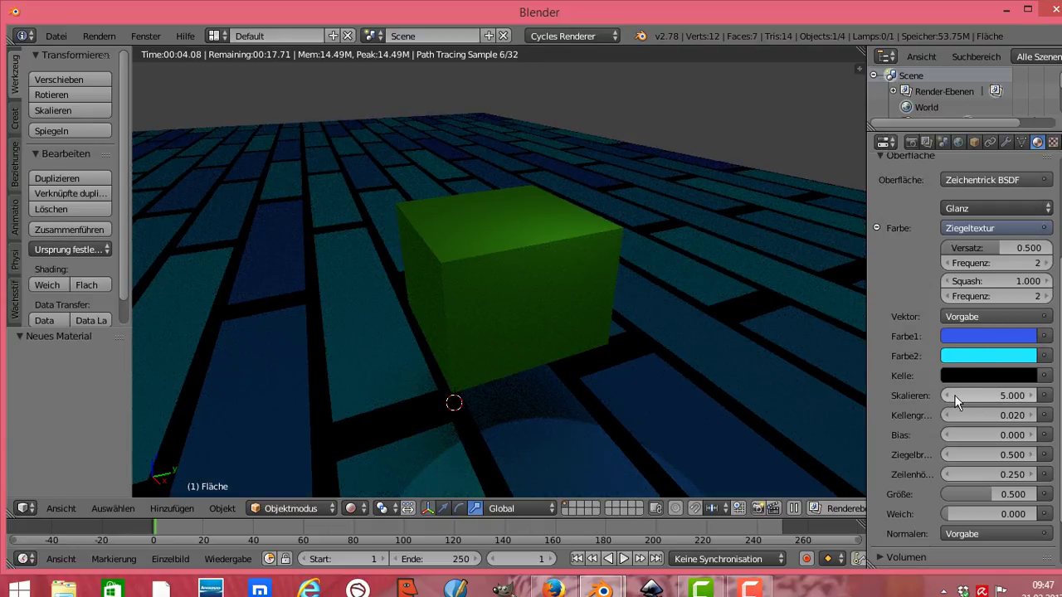
drag(949, 395, 1012, 395)
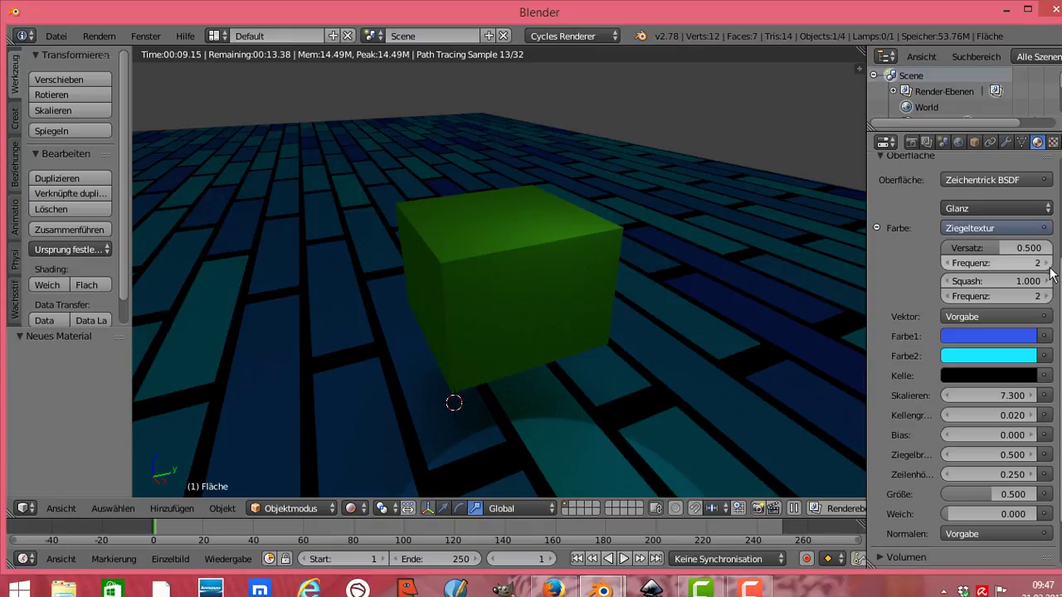
Step: Raise the World background colour's brightness to near-white, about 0.897
click(957, 142)
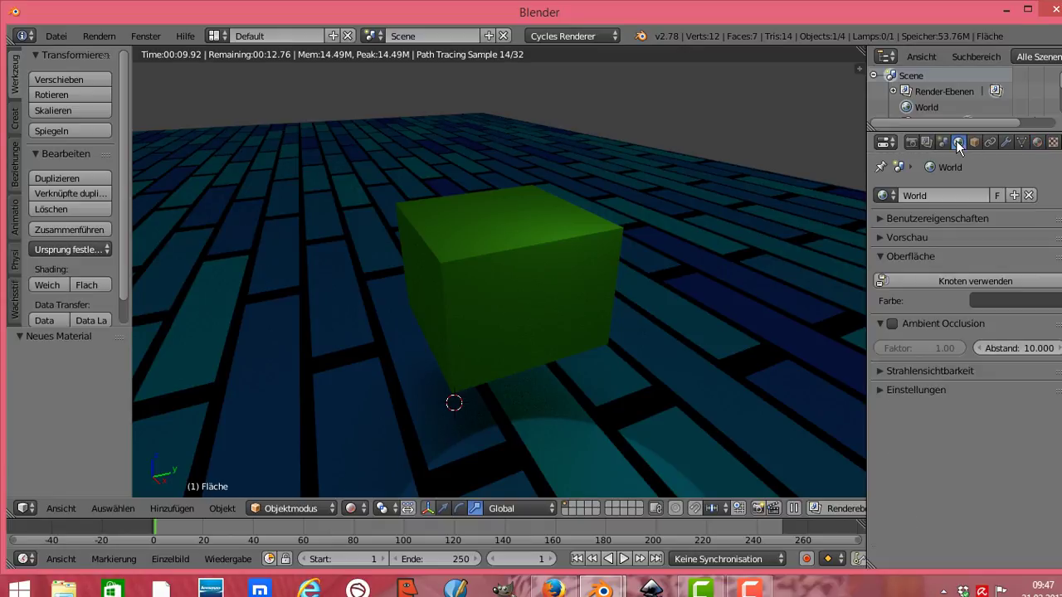
click(985, 302)
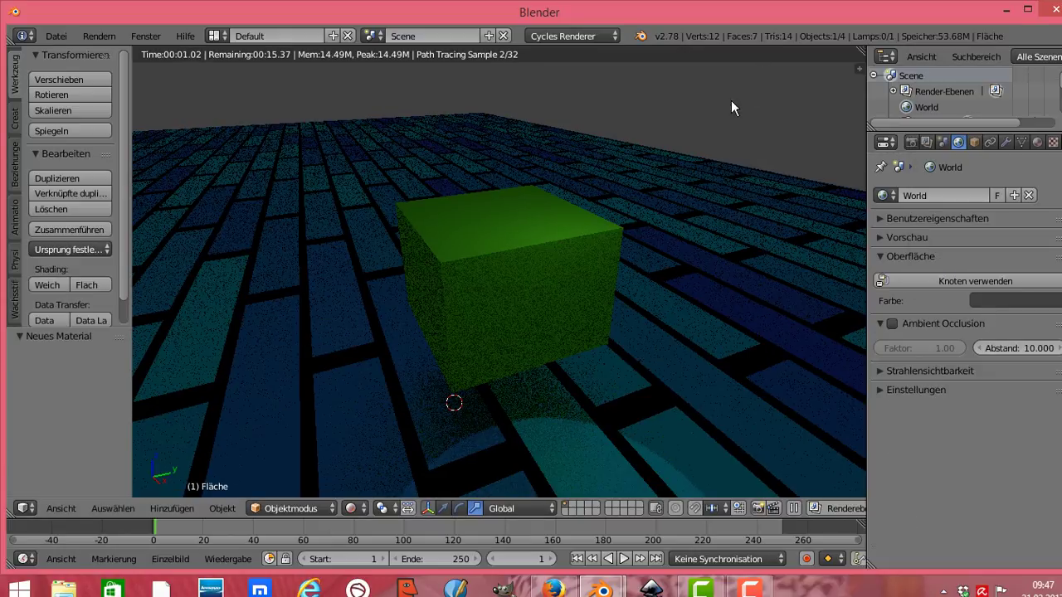
click(1006, 302)
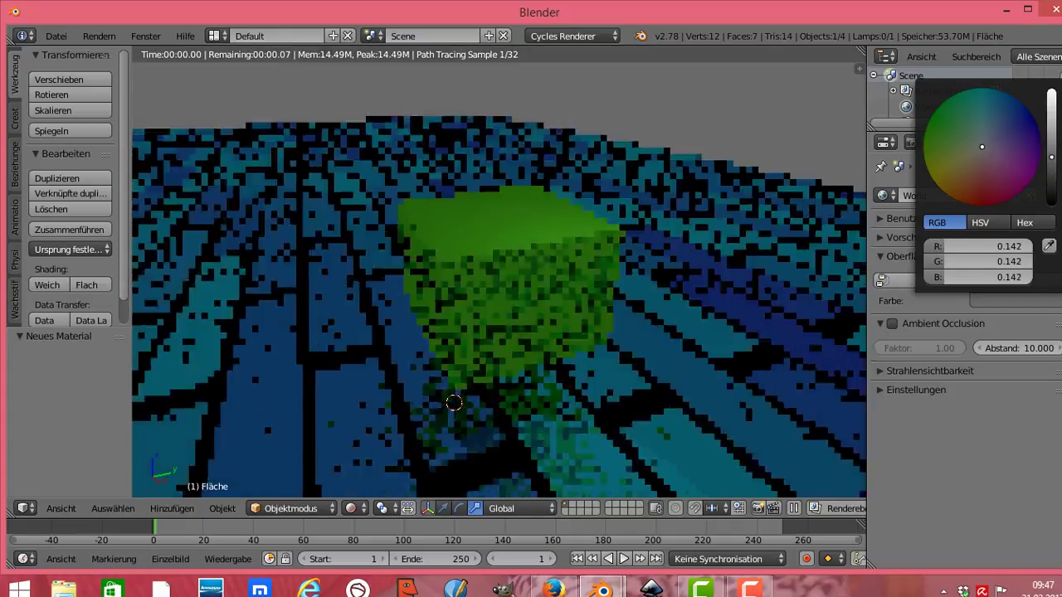
drag(1051, 176, 1051, 92)
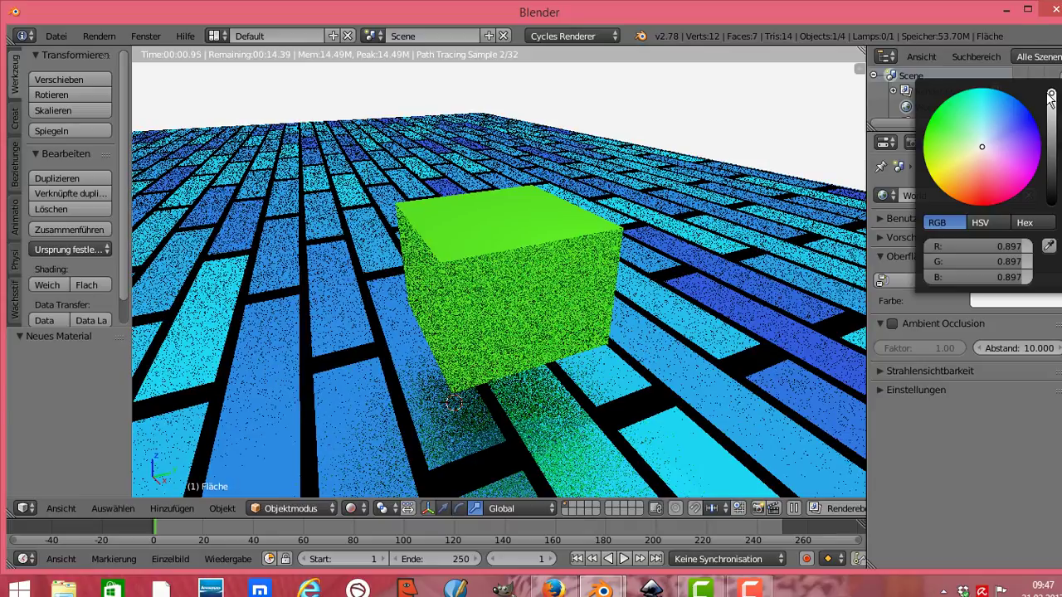